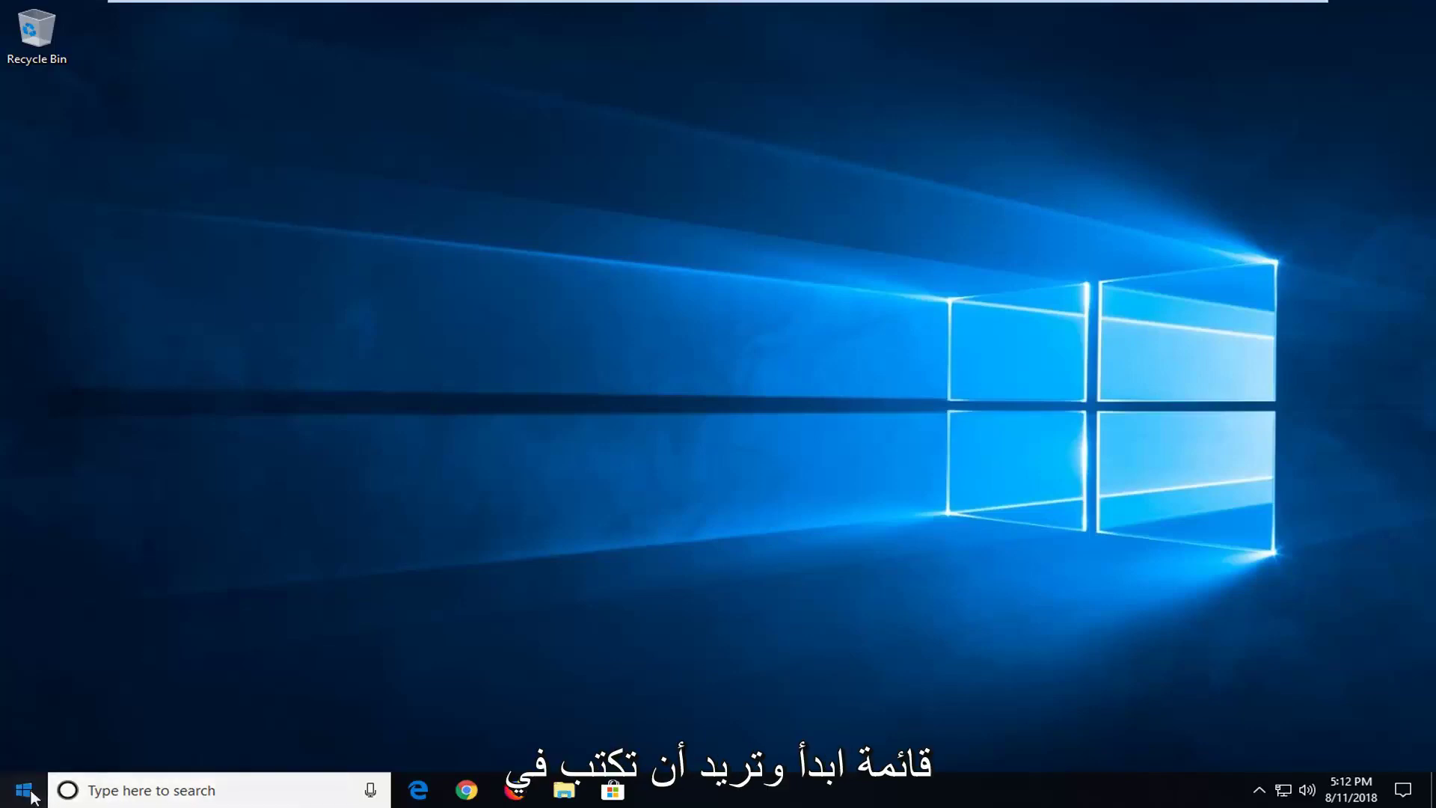
Step: Launch the Services desktop app from a Start menu search for 'services' and reposition its window
left_click(25, 791)
type("s")
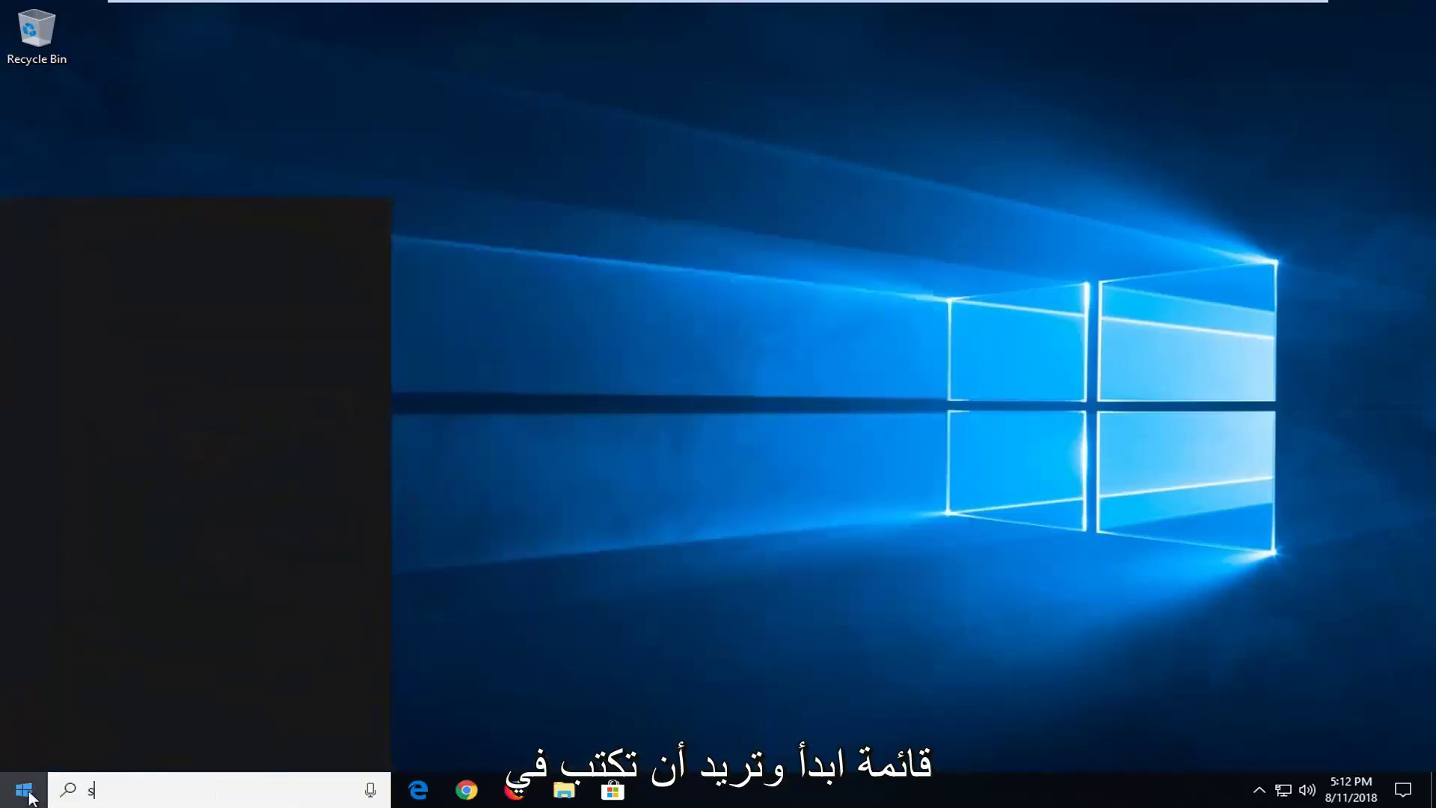
type("ervices")
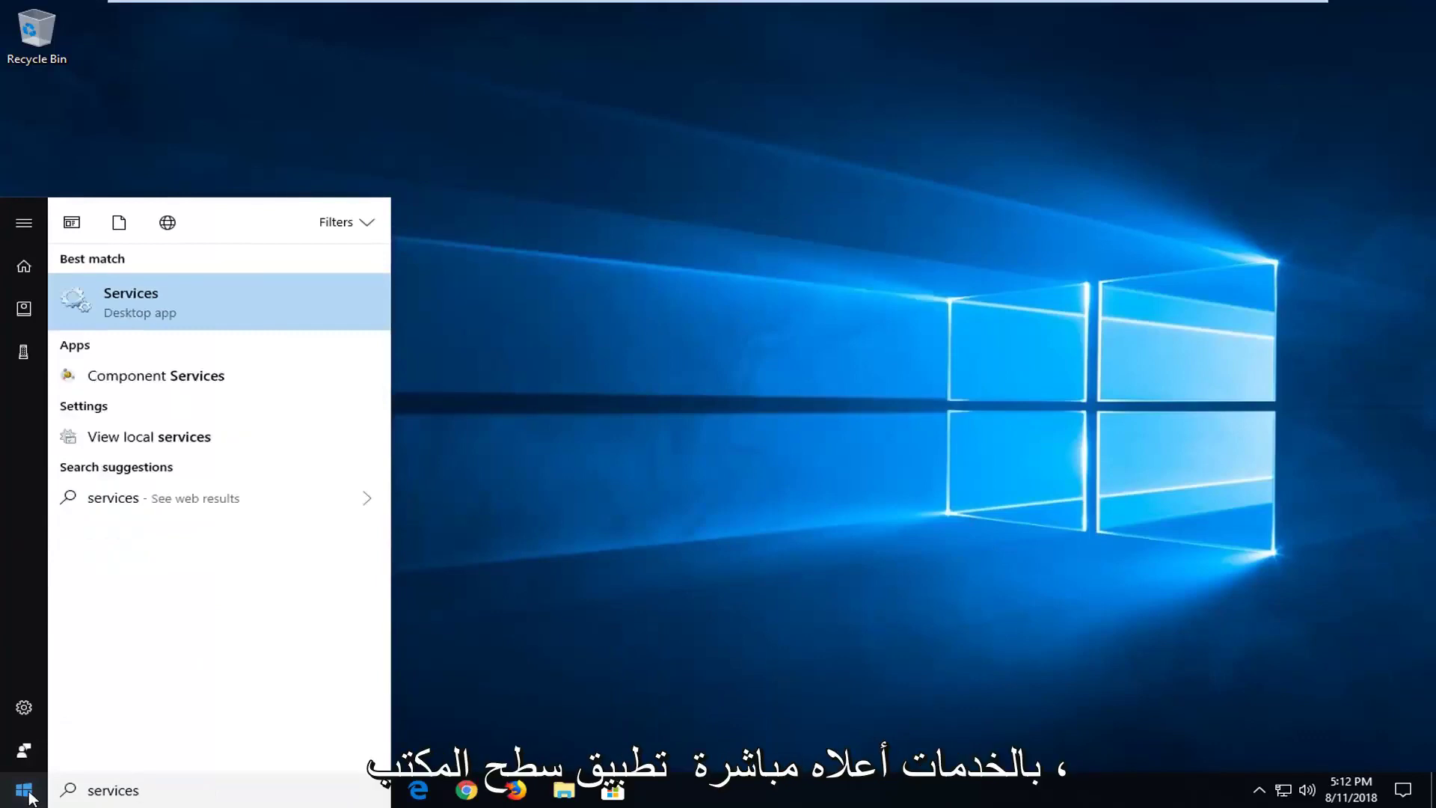
left_click(105, 304)
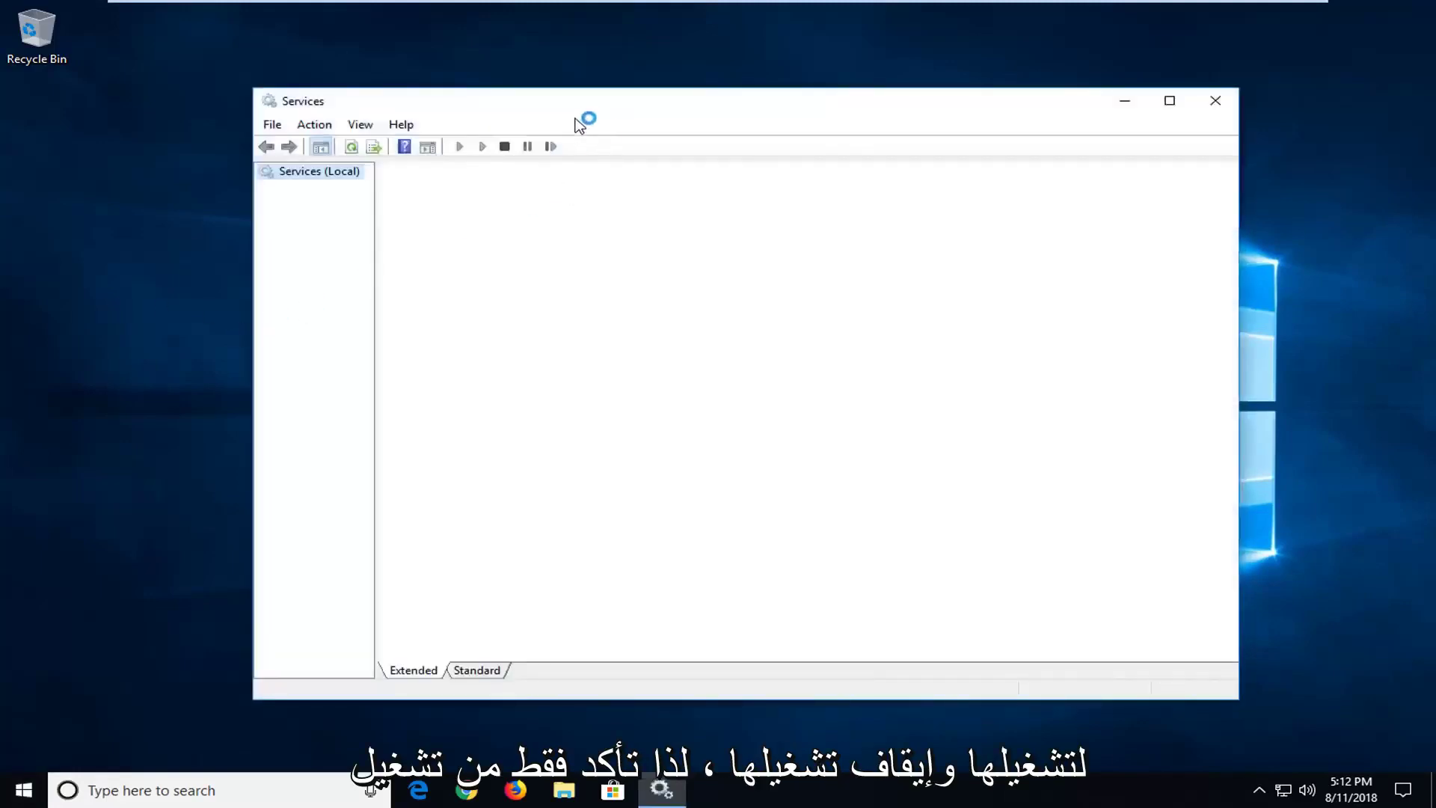
left_click_drag(555, 114, 595, 122)
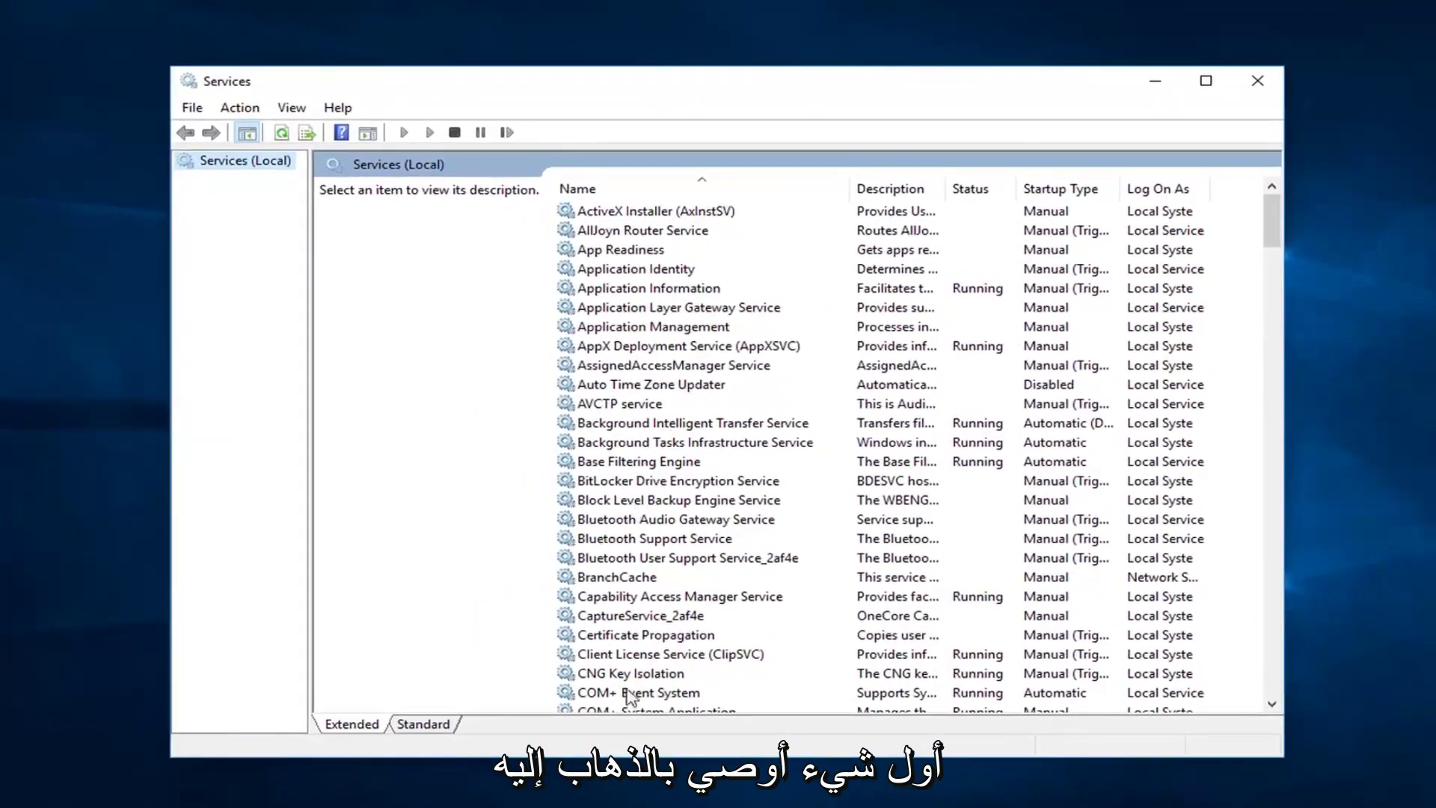
Step: Set Cryptographic Services' startup type to Automatic
left_click(625, 634)
scroll(625, 645, "down", 2)
scroll(625, 647, "down", 2)
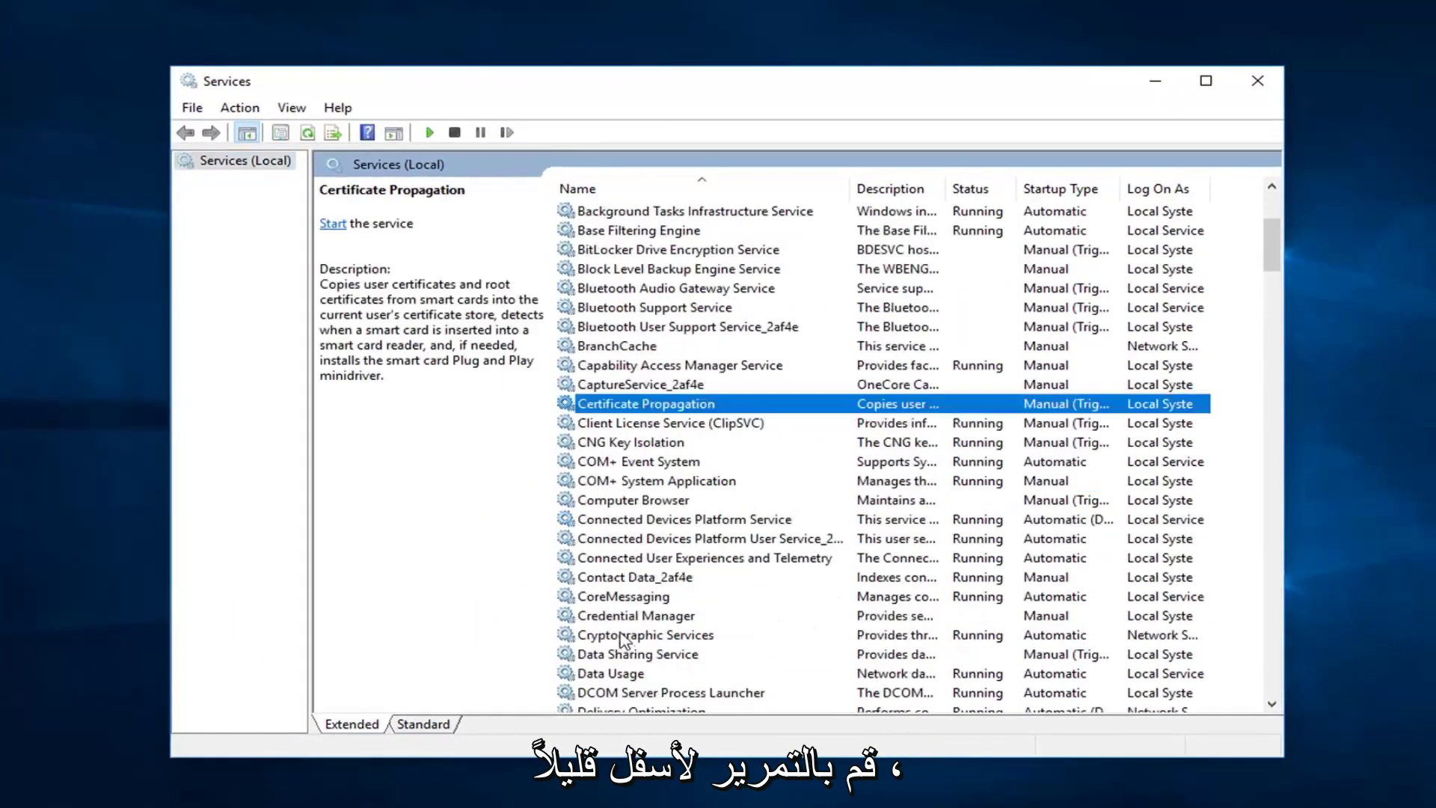
left_click(620, 635)
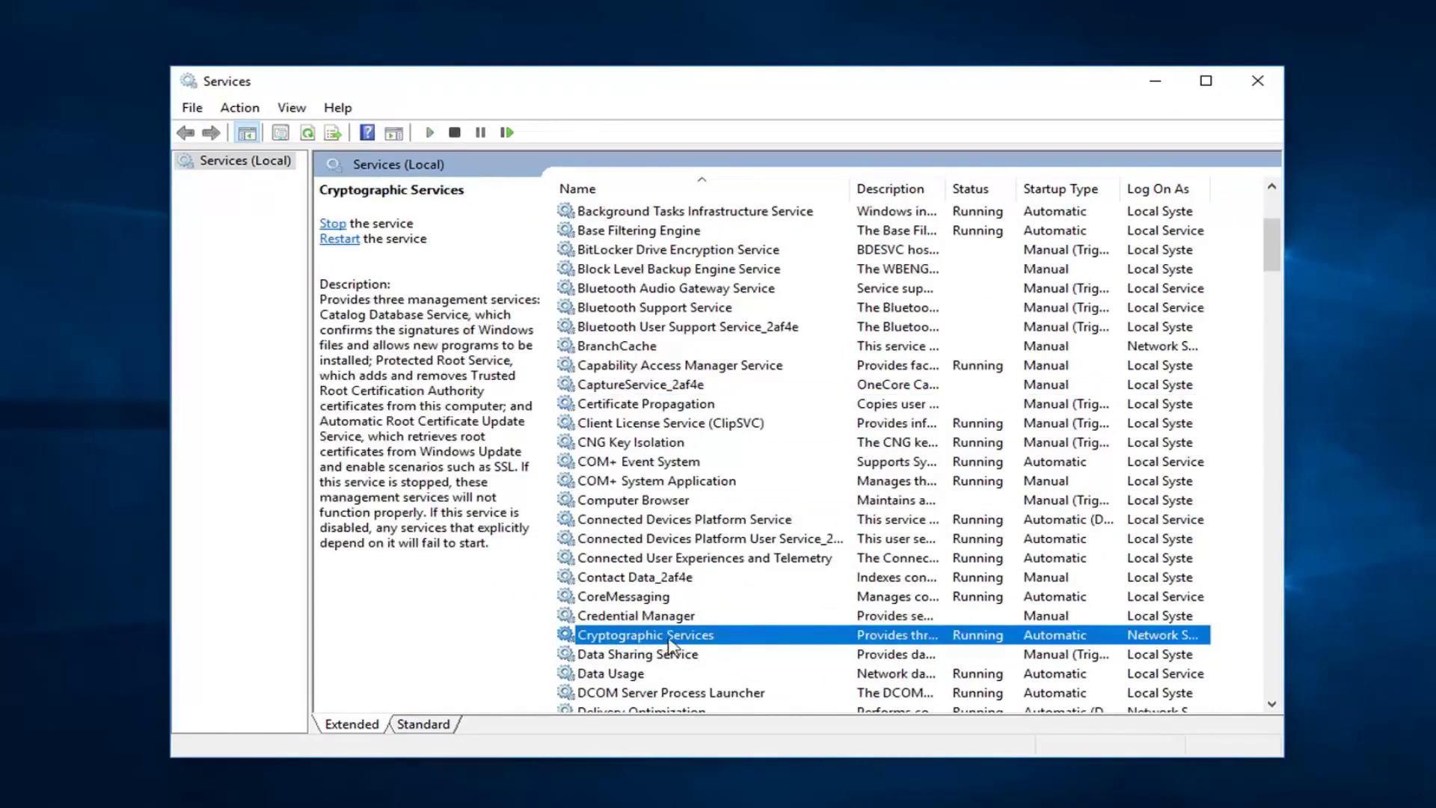
double_click(844, 634)
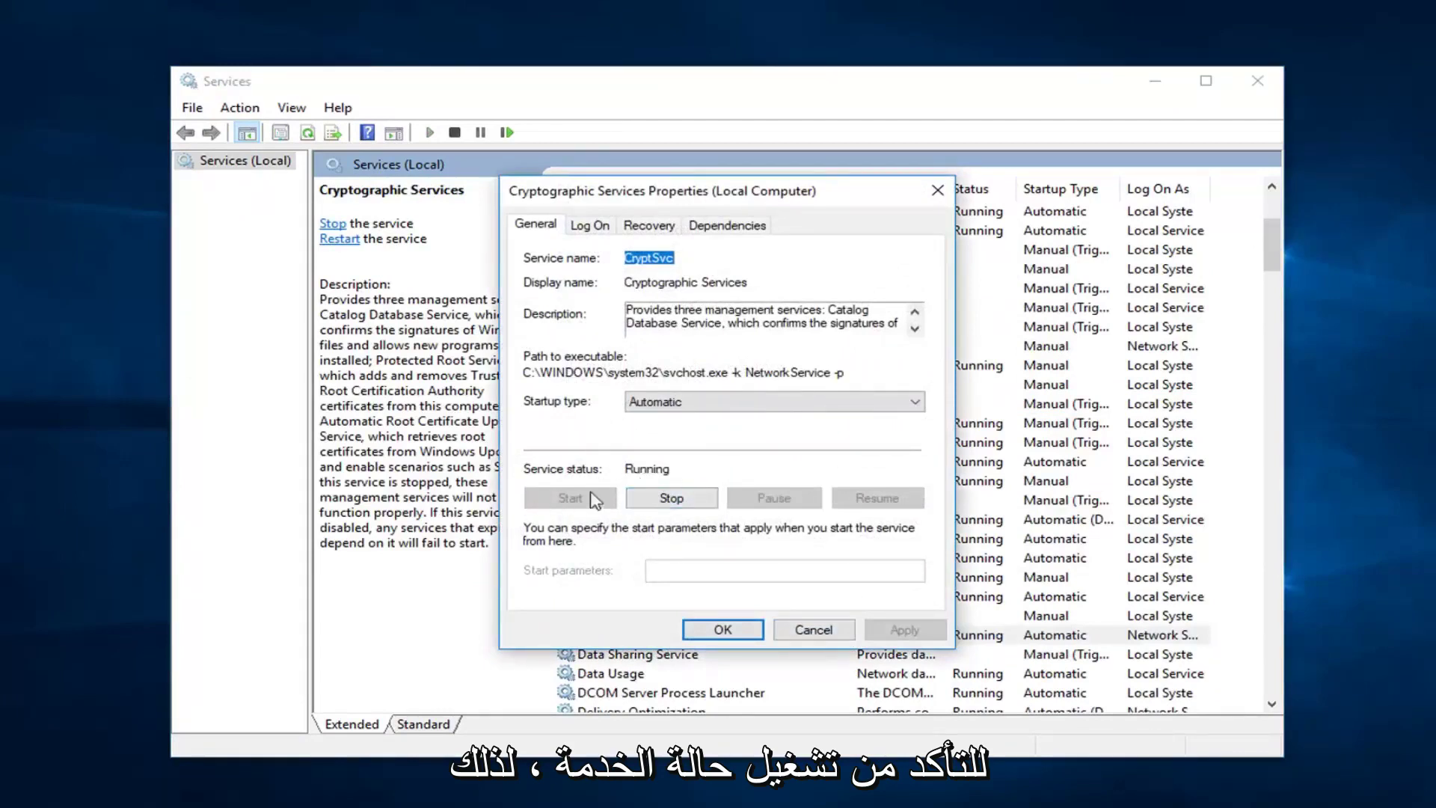
left_click(654, 404)
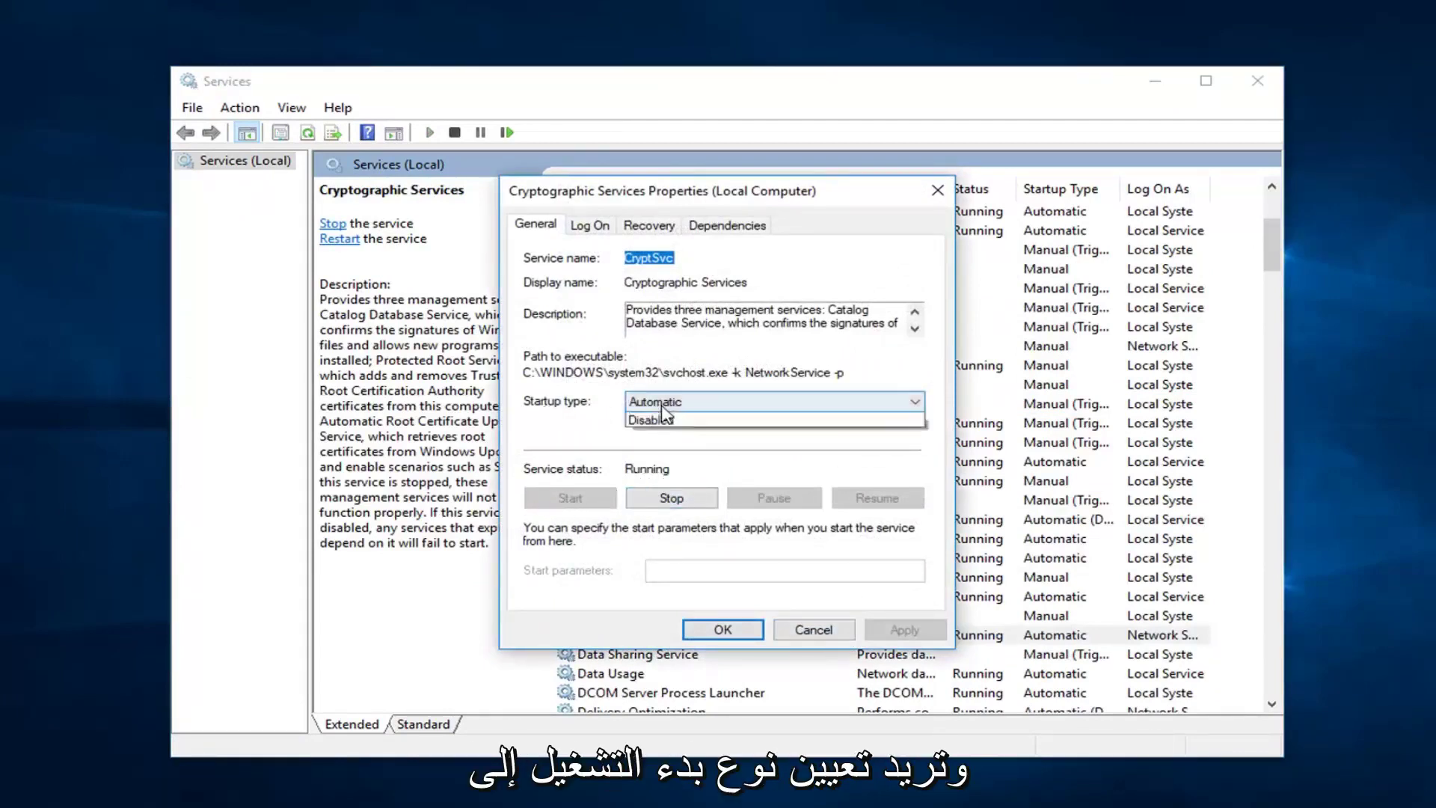
left_click(729, 611)
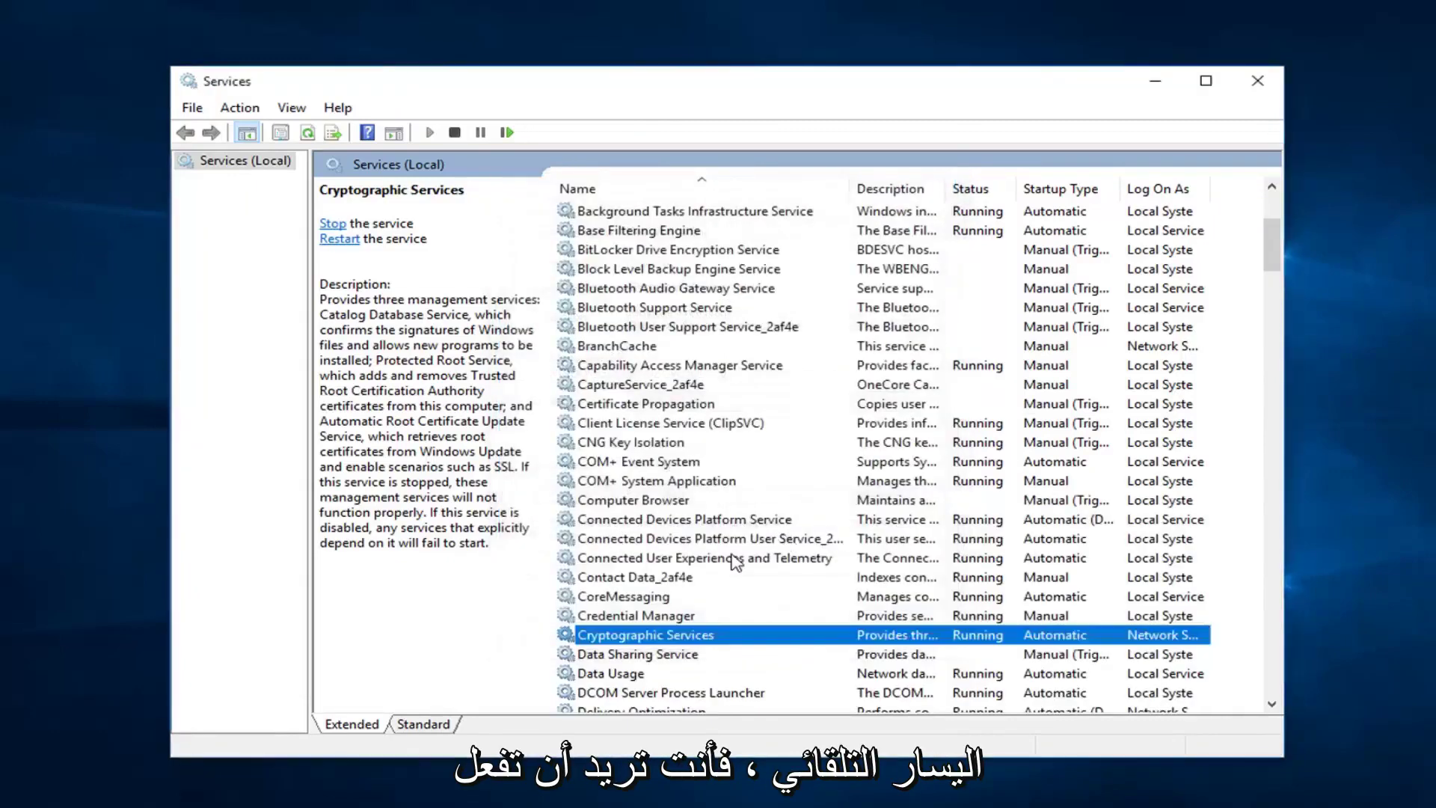
scroll(751, 527, "down", 3)
scroll(762, 510, "up", 6)
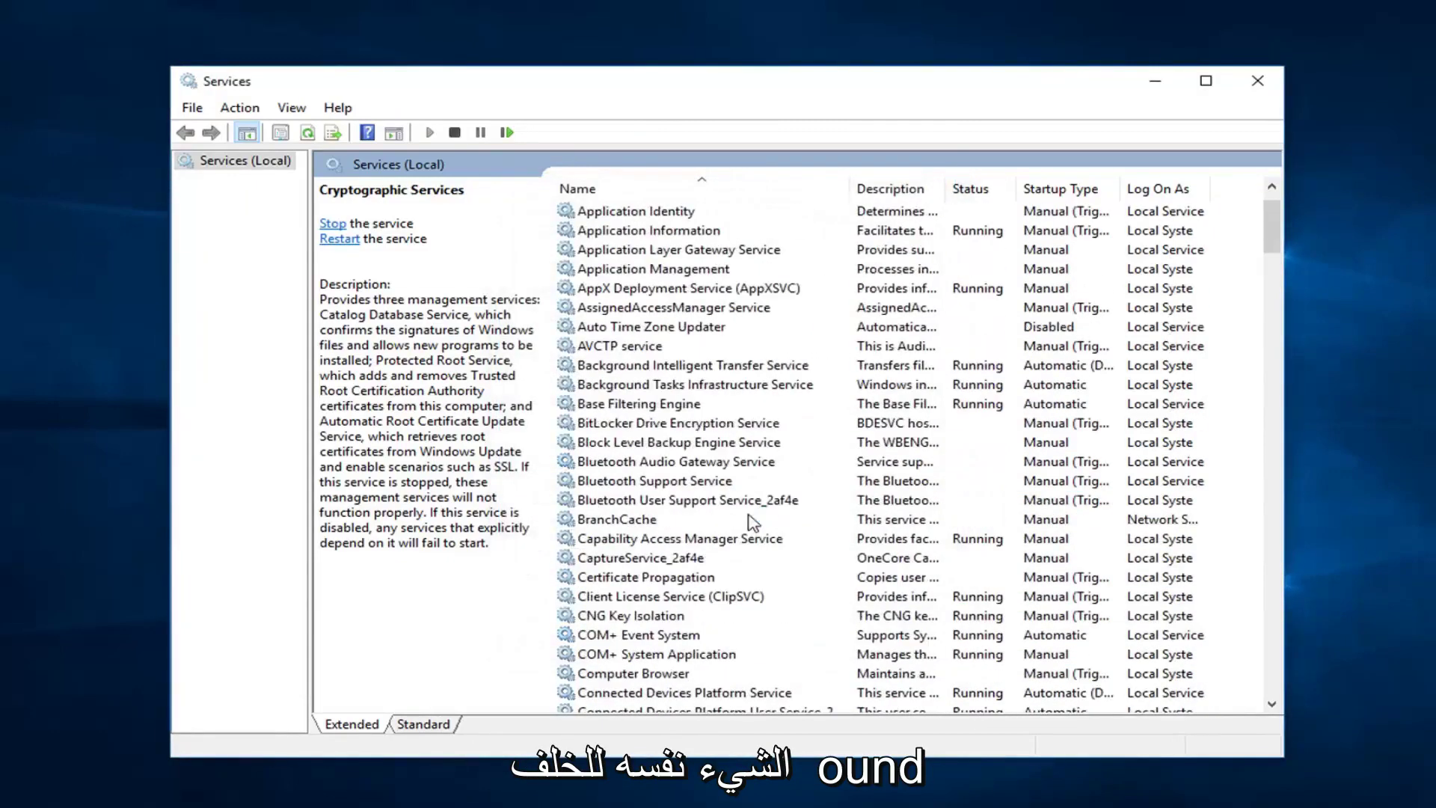
Step: Verify Background Intelligent Transfer Service is Running with Automatic (Delayed Start), leaving it unchanged
left_click(623, 370)
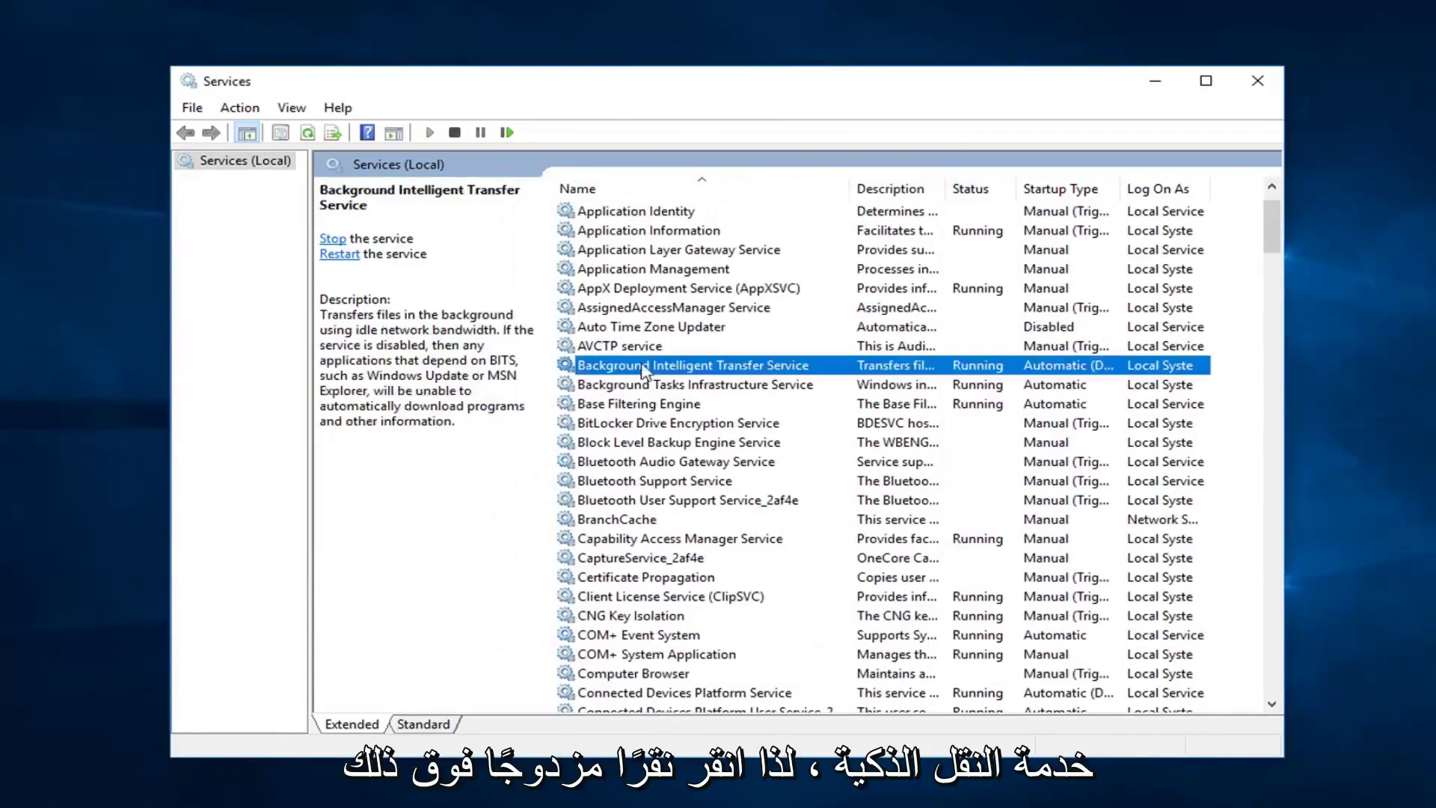
double_click(709, 377)
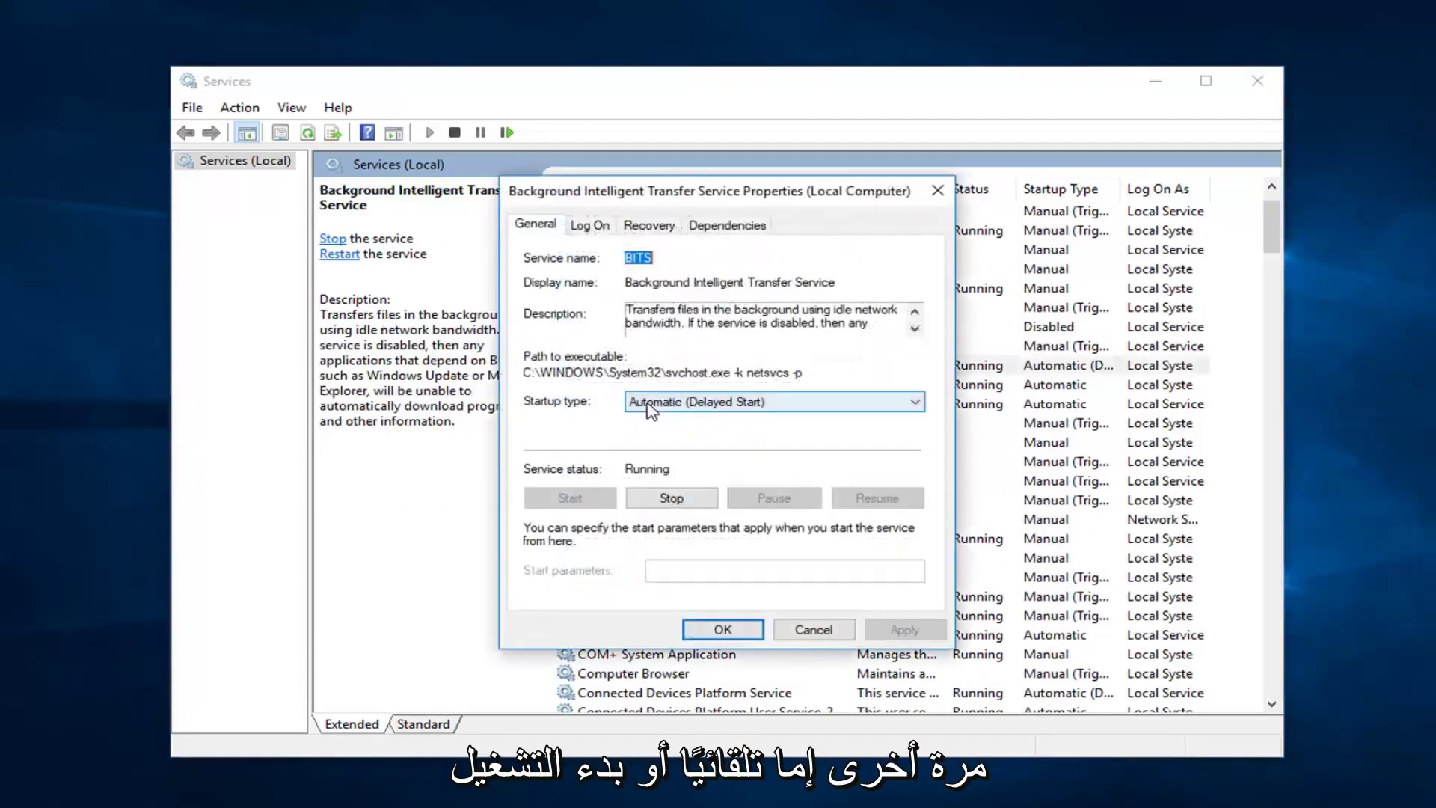
left_click(651, 403)
left_click(566, 413)
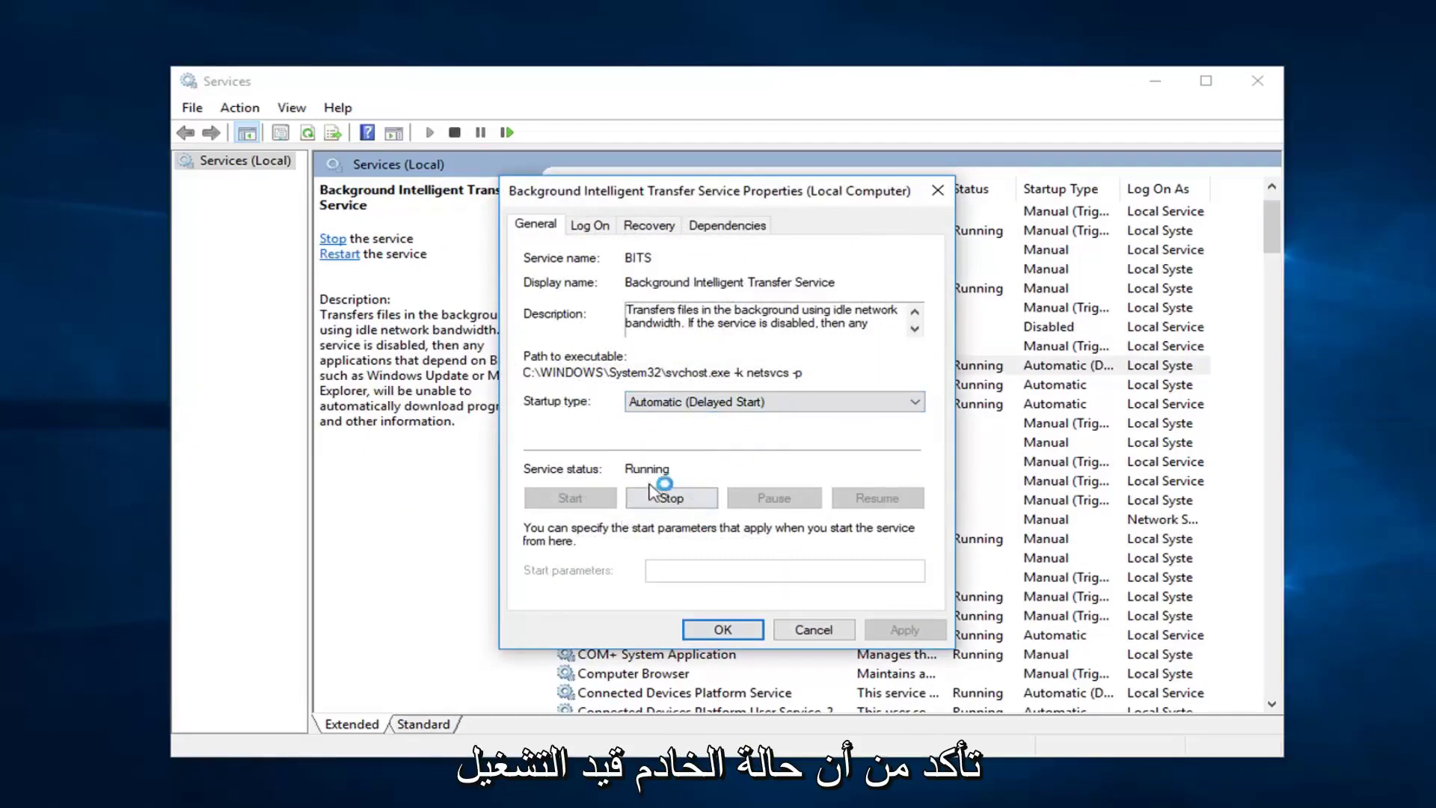
left_click(816, 629)
scroll(770, 538, "down", 2)
scroll(758, 539, "down", 2)
scroll(758, 539, "down", 4)
scroll(759, 539, "down", 7)
scroll(756, 533, "down", 12)
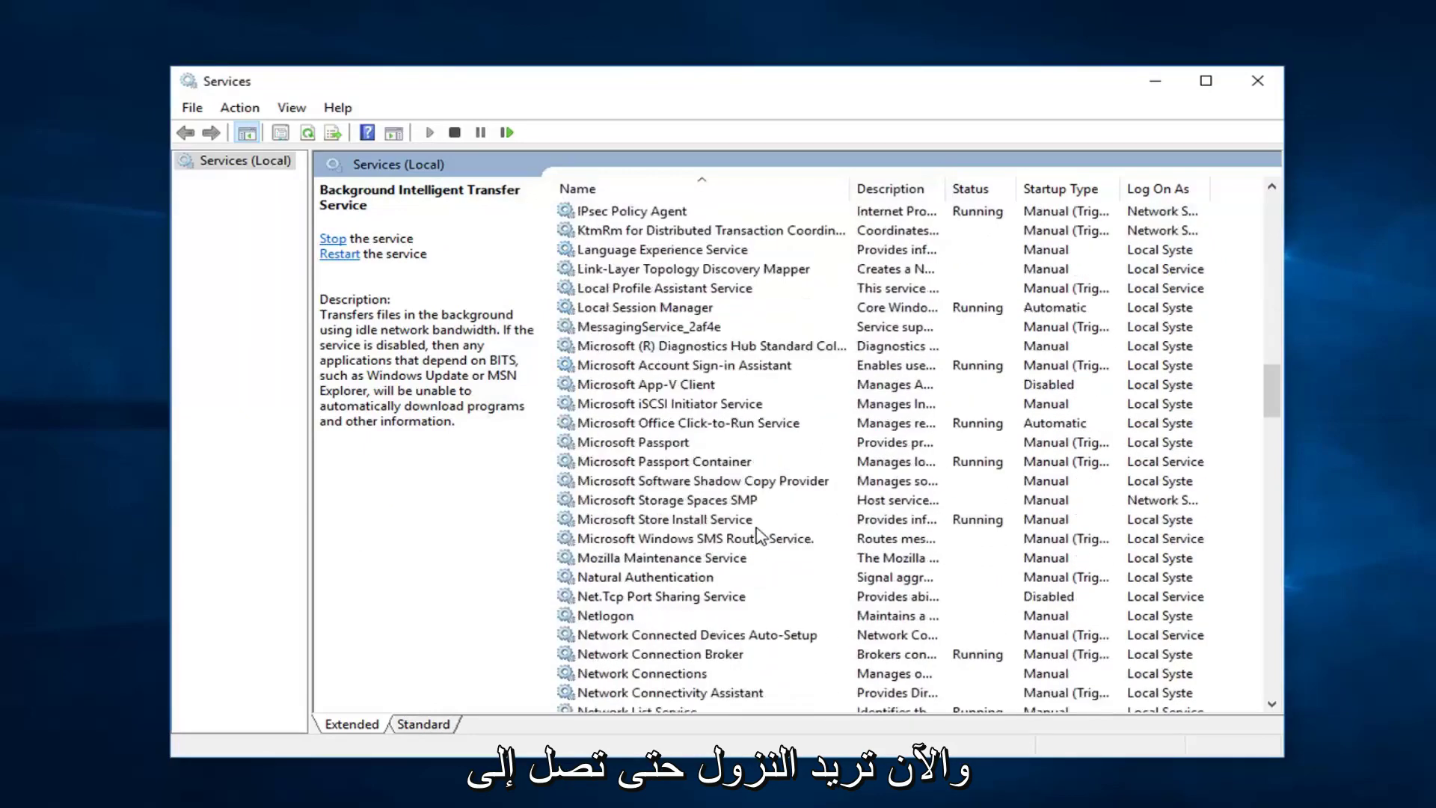
scroll(755, 528, "down", 9)
scroll(754, 527, "down", 9)
scroll(753, 527, "down", 16)
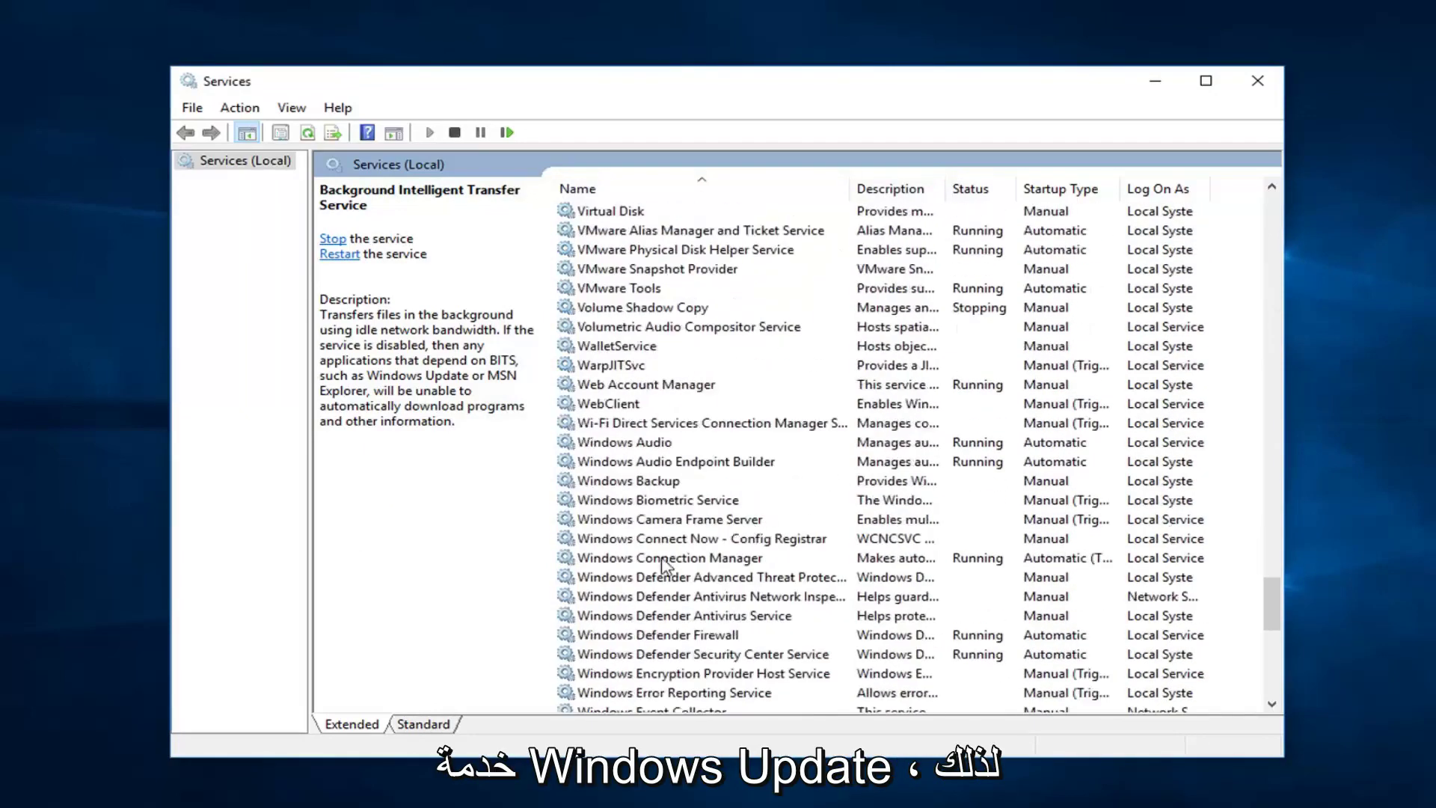
scroll(651, 514, "down", 4)
scroll(649, 519, "down", 5)
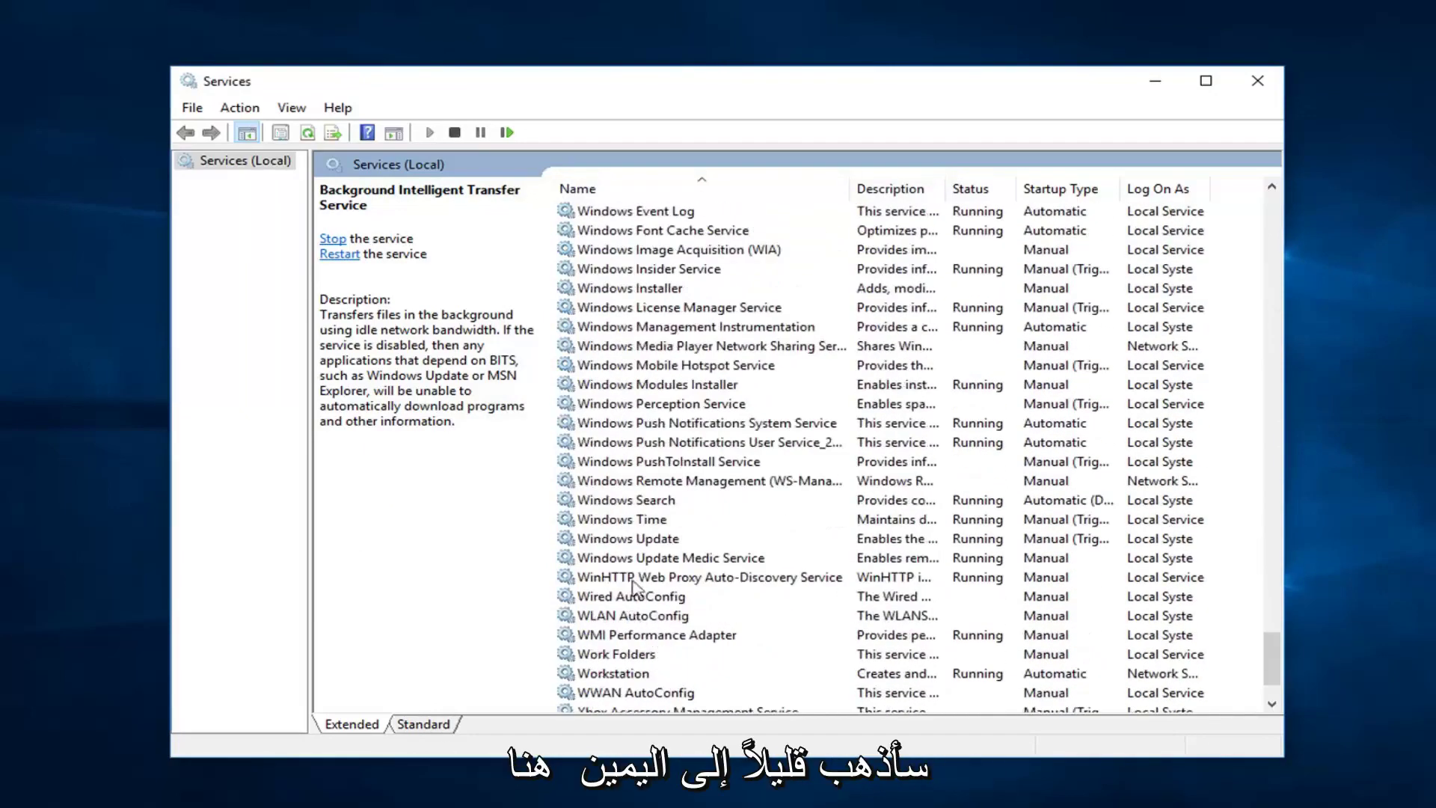
Step: Set Windows Update's startup type to Automatic, apply it, and close Services
double_click(632, 545)
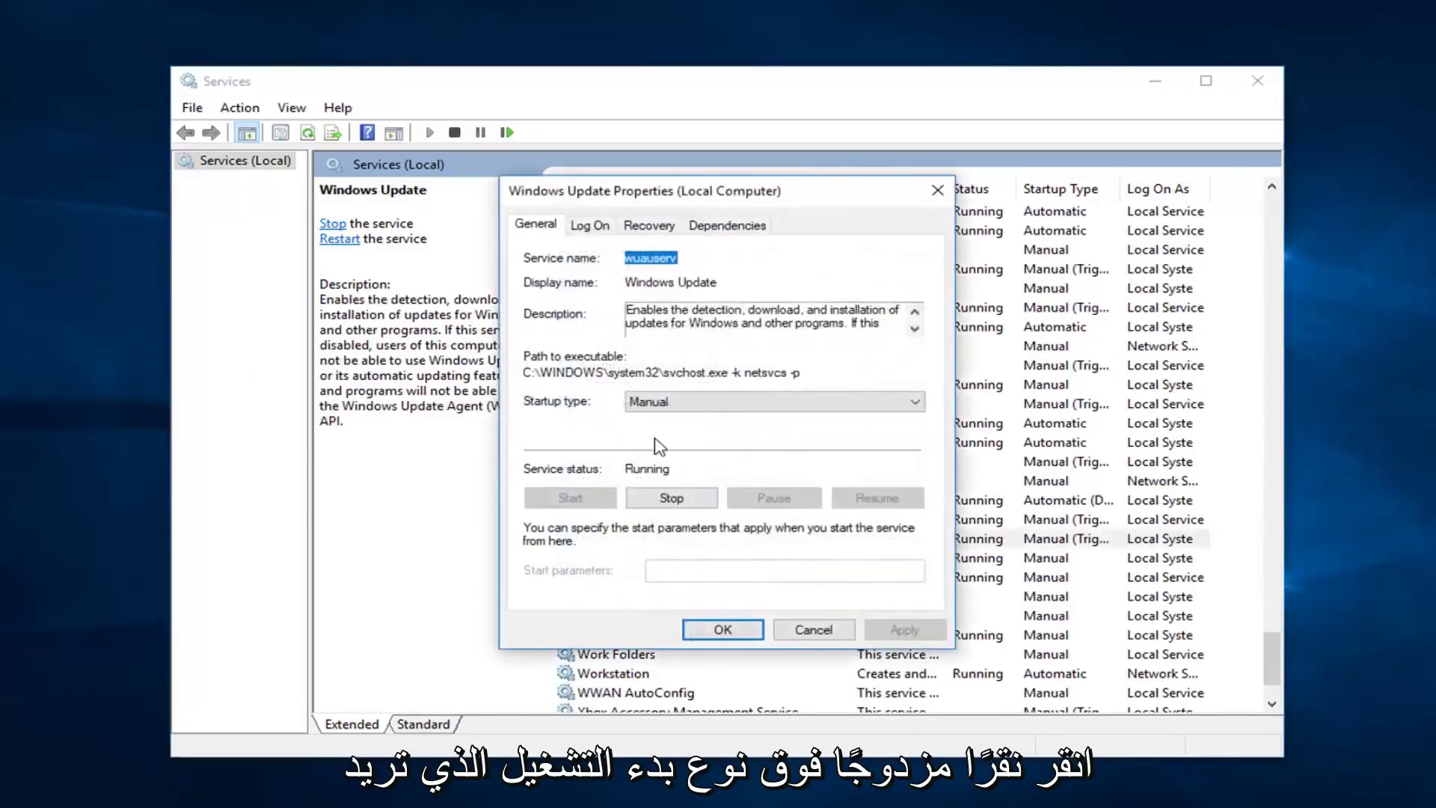
left_click(731, 402)
left_click(651, 433)
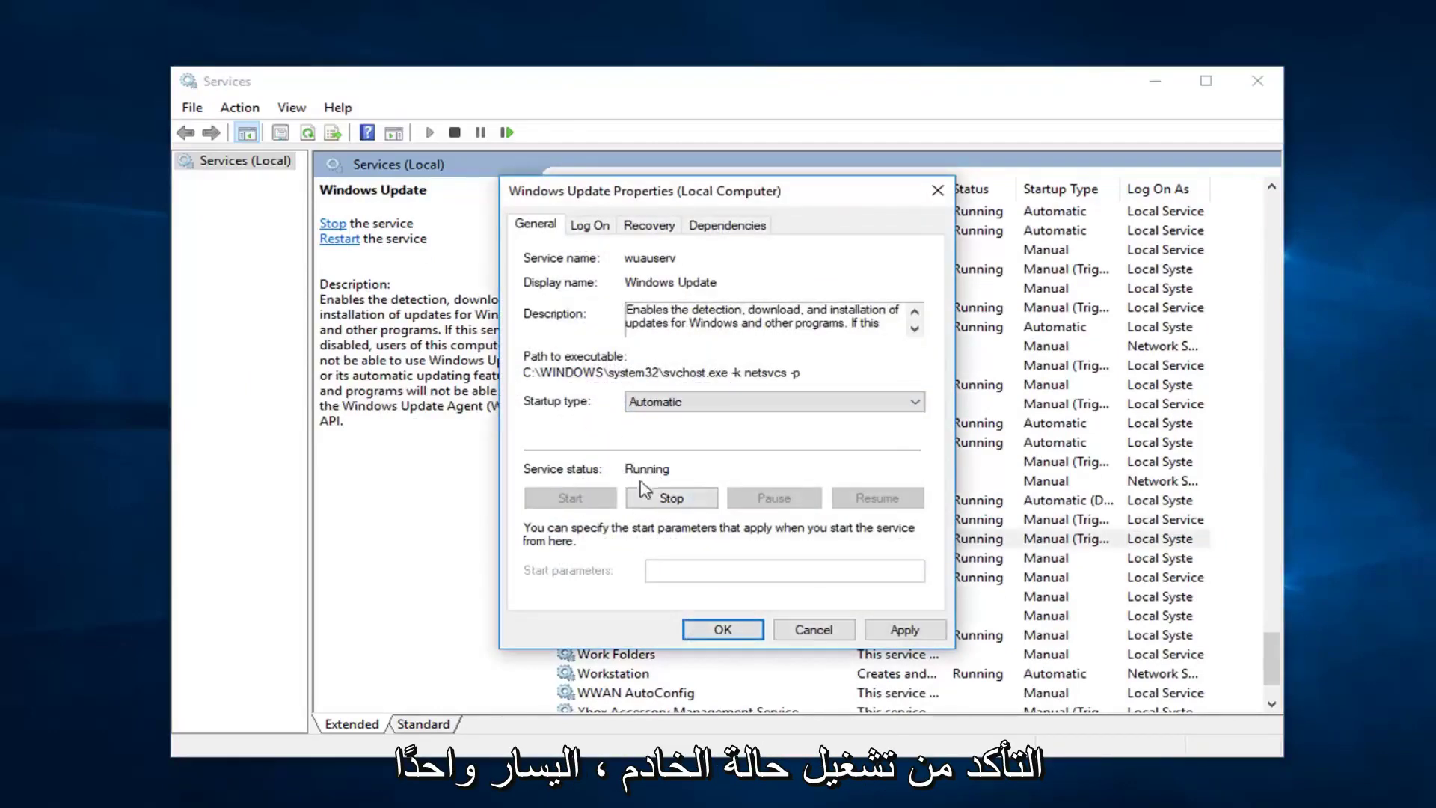
left_click(904, 629)
left_click(722, 629)
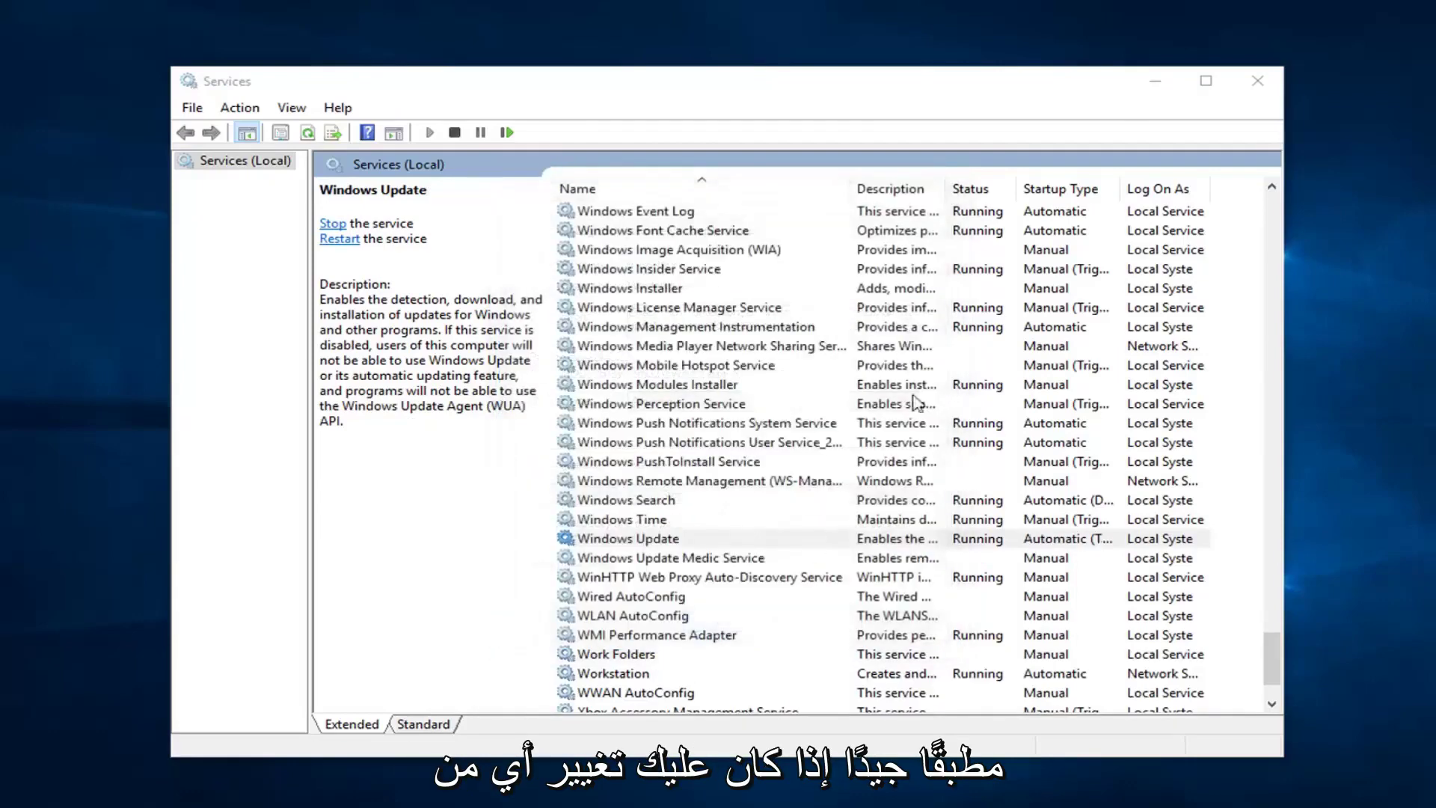
left_click(1256, 81)
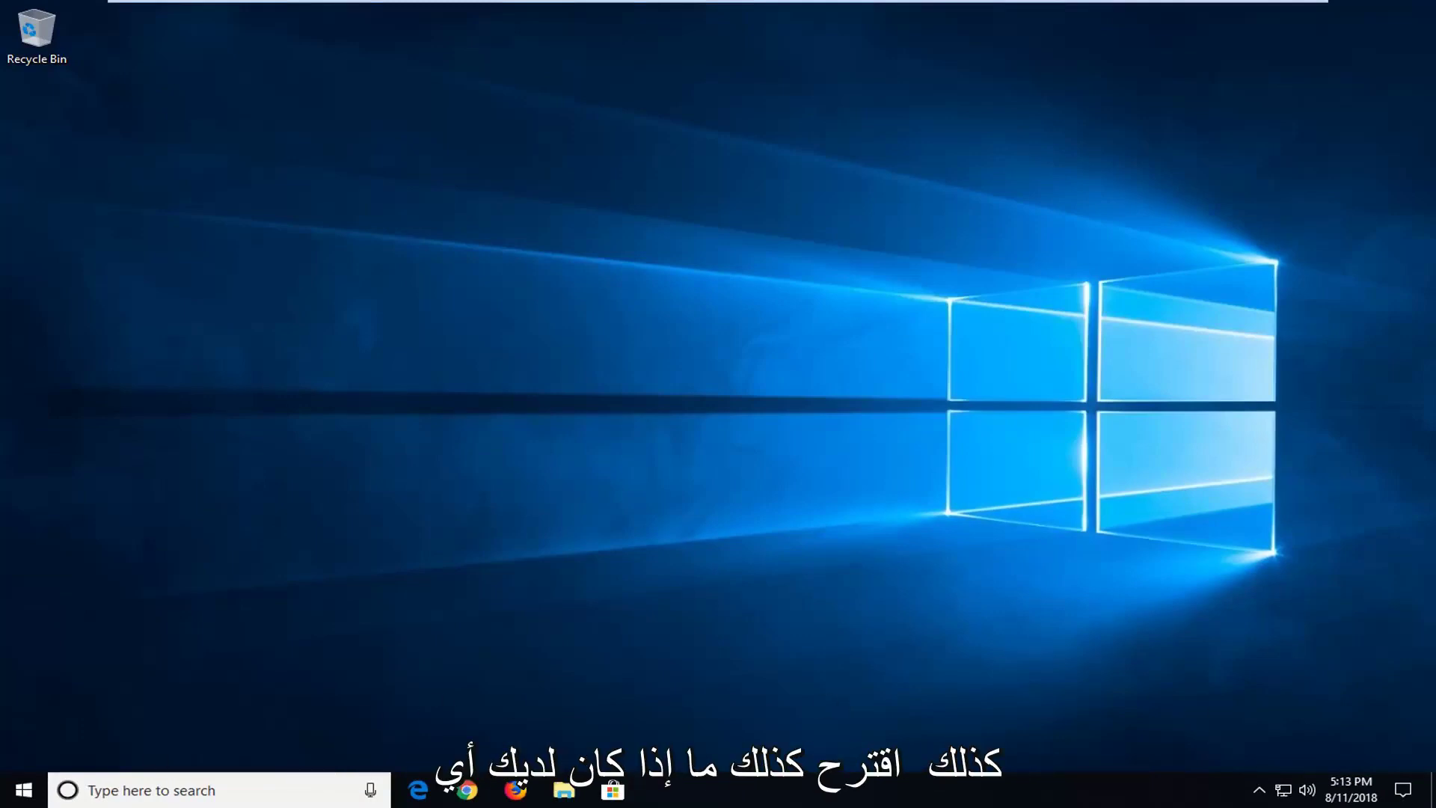
Step: Turn on system protection for Local Disk (C:) via Create a restore point
left_click(24, 791)
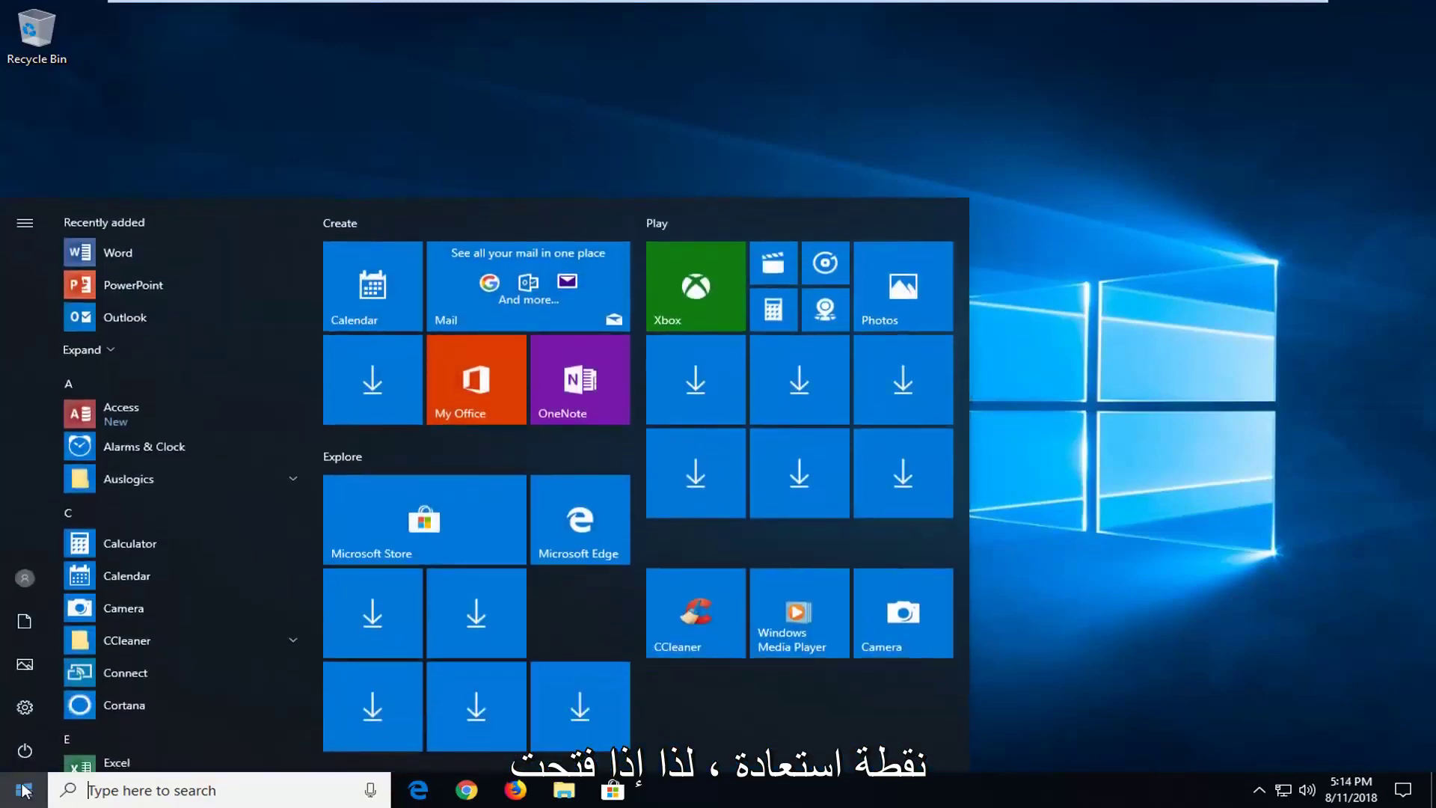
type("system re")
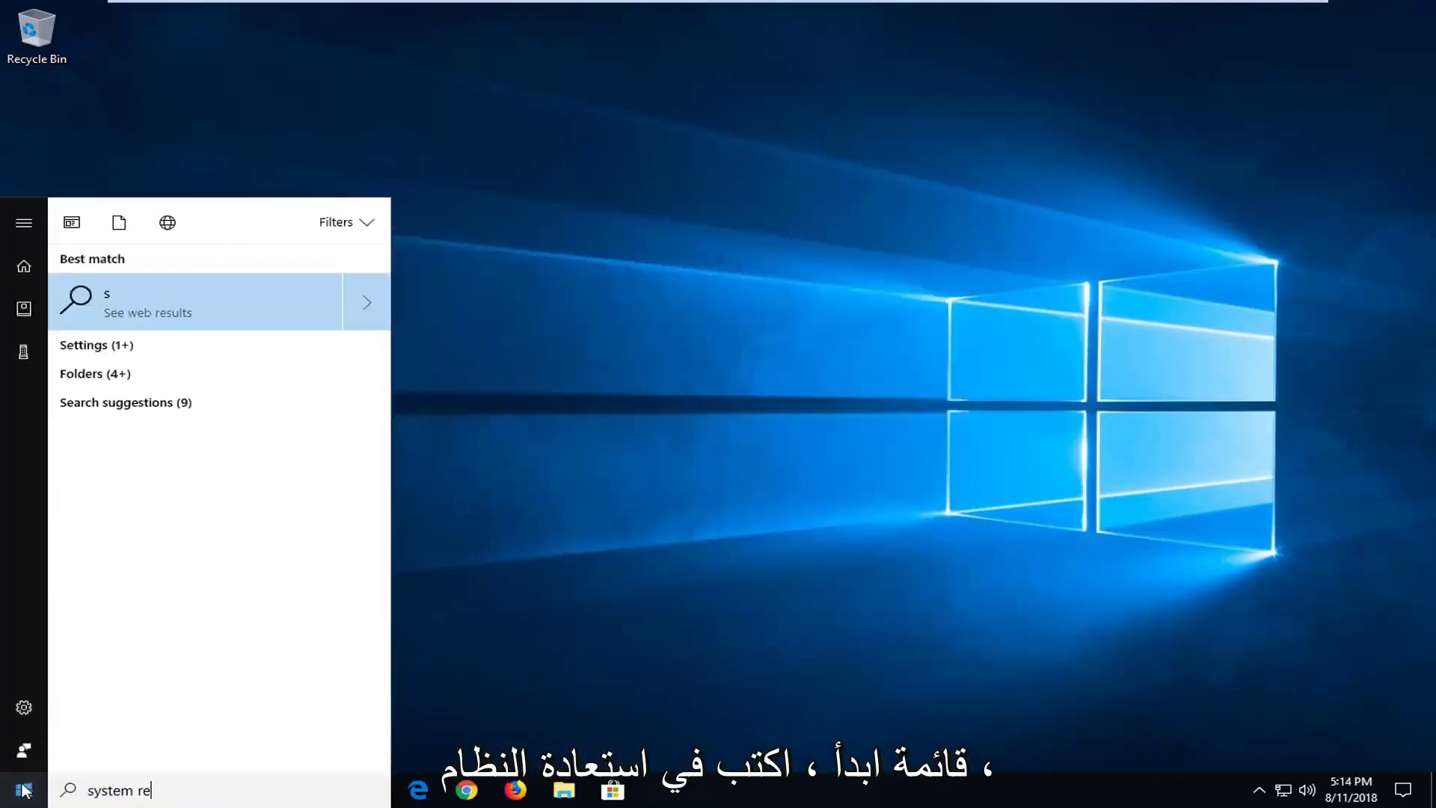
type("store")
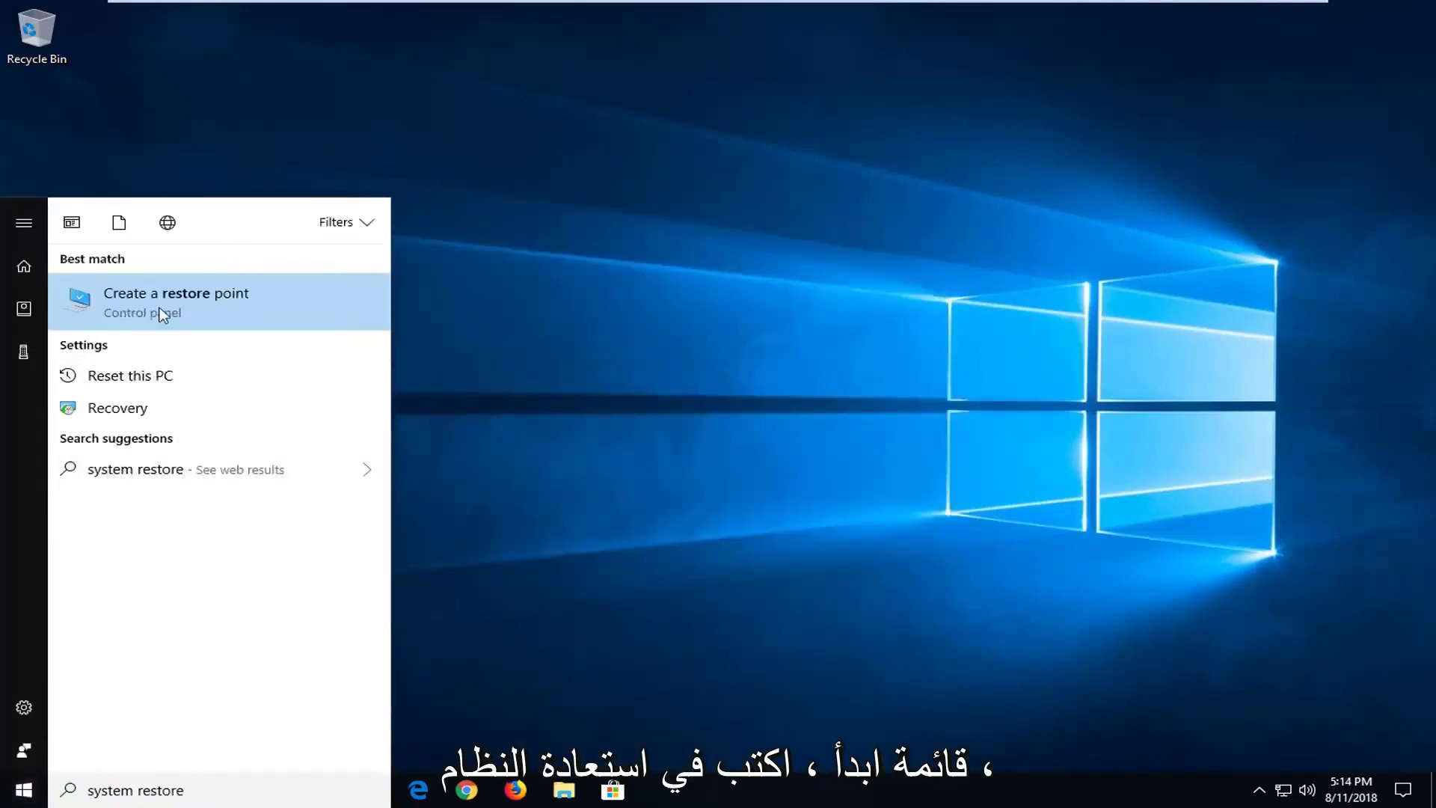
left_click(162, 312)
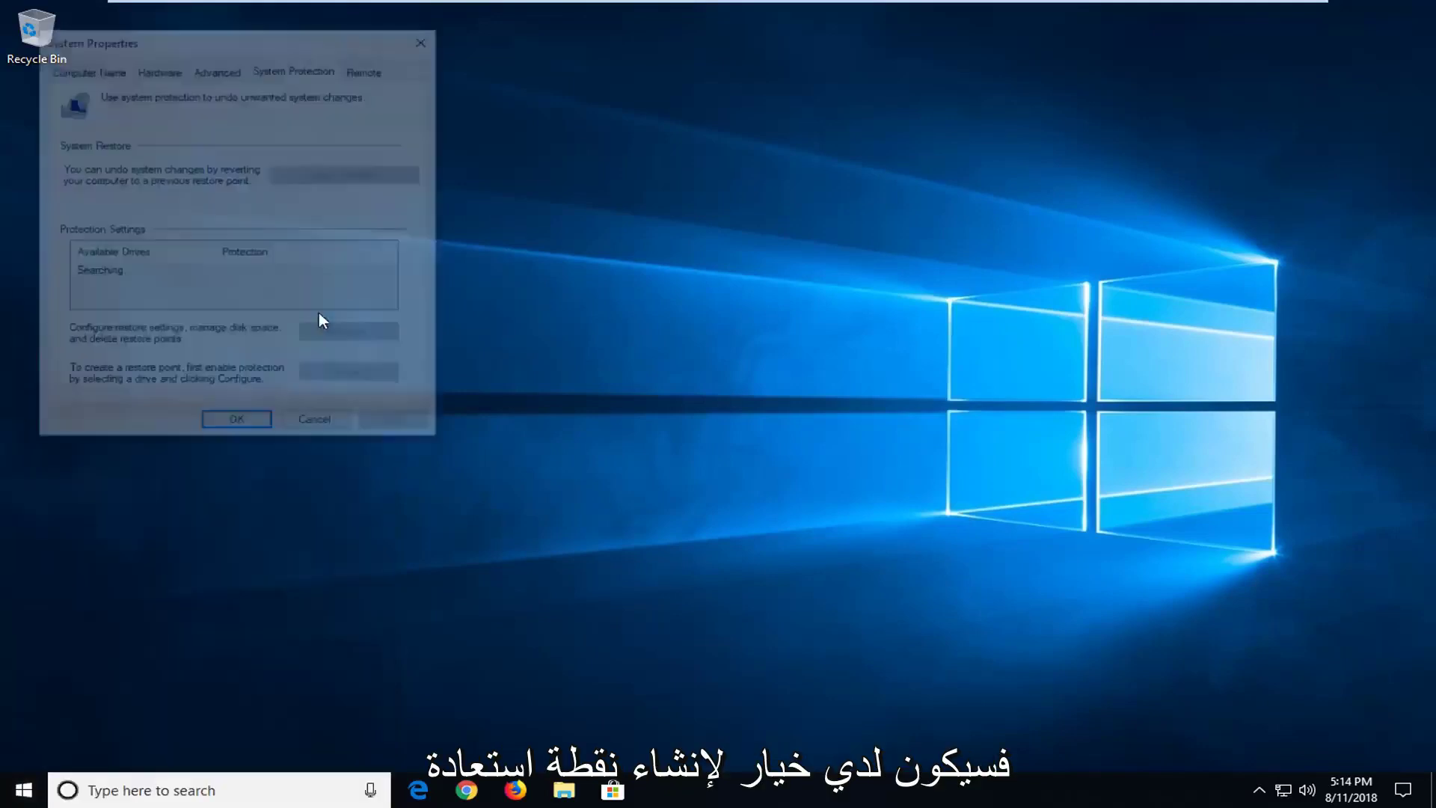
left_click_drag(274, 38, 636, 120)
left_click(695, 409)
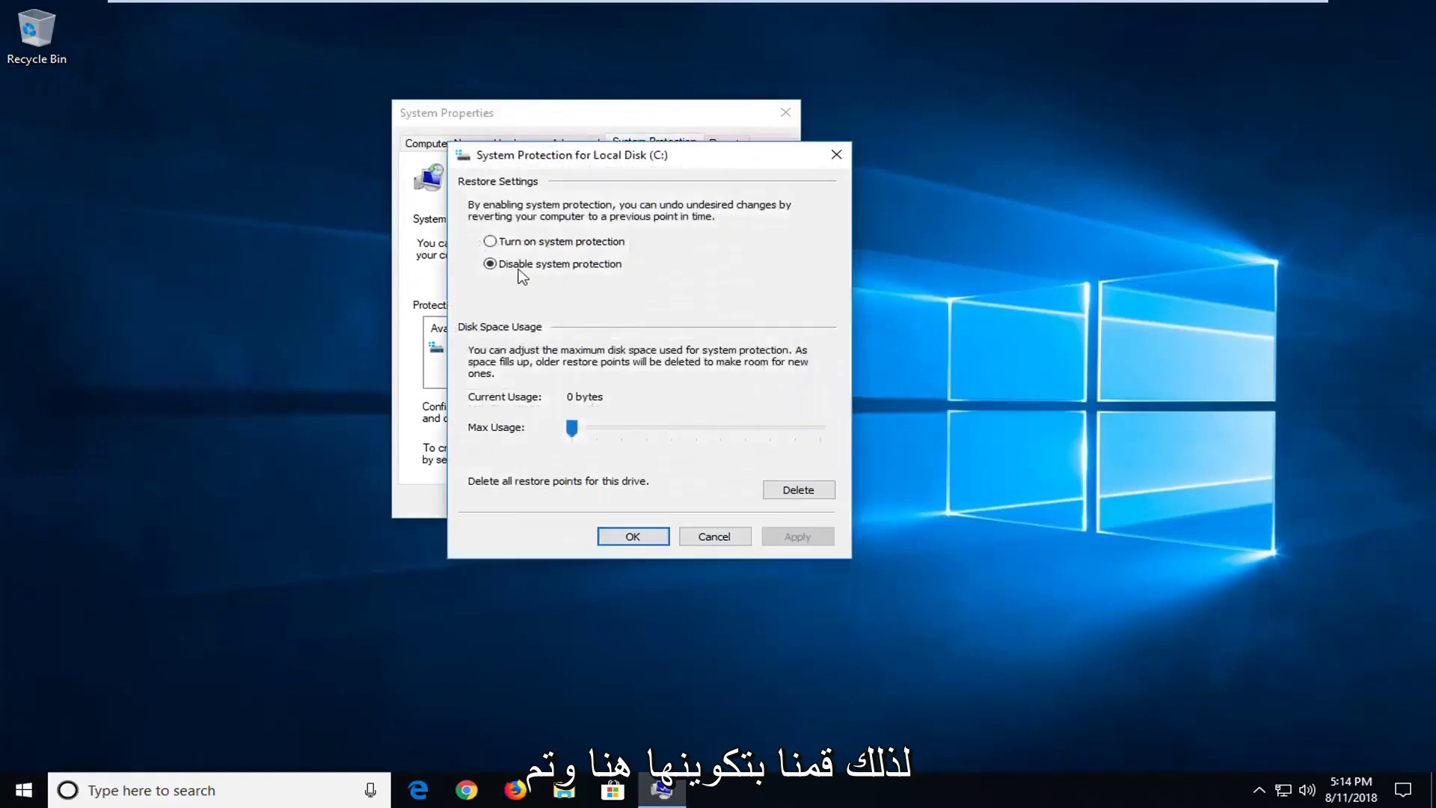
left_click(507, 244)
left_click(647, 537)
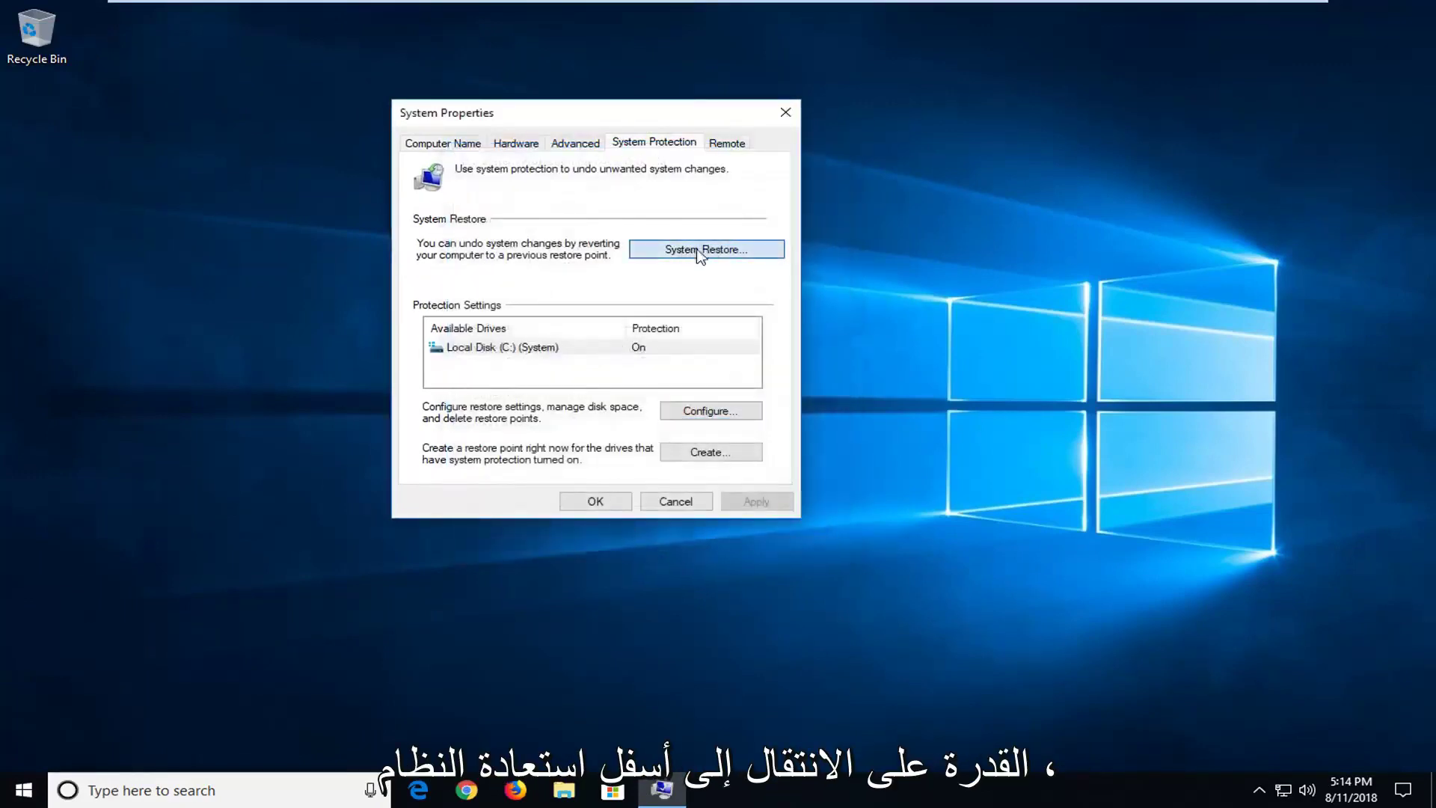
Step: Check System Restore for restore points, then close it and System Properties
left_click(704, 249)
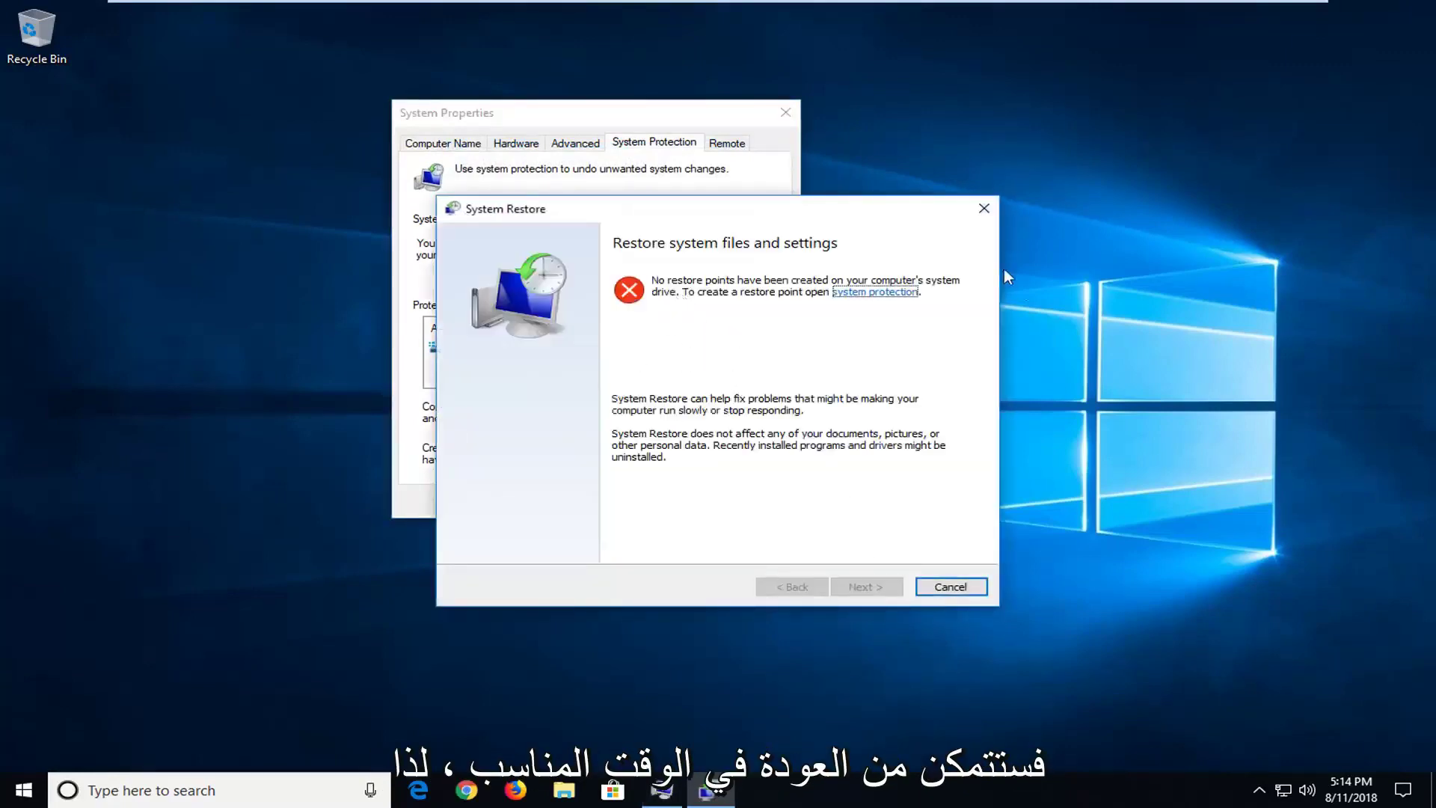
left_click(984, 210)
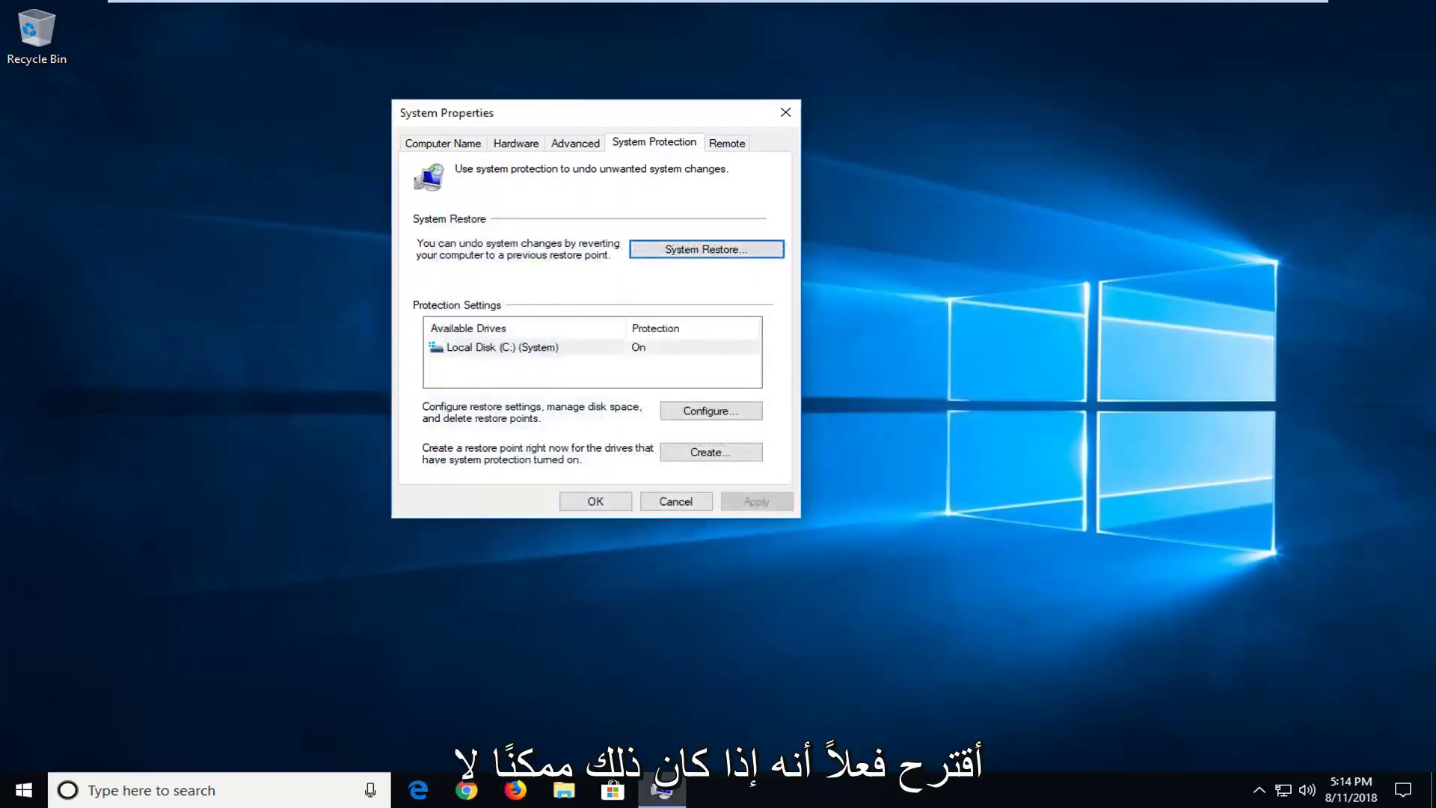
left_click(786, 113)
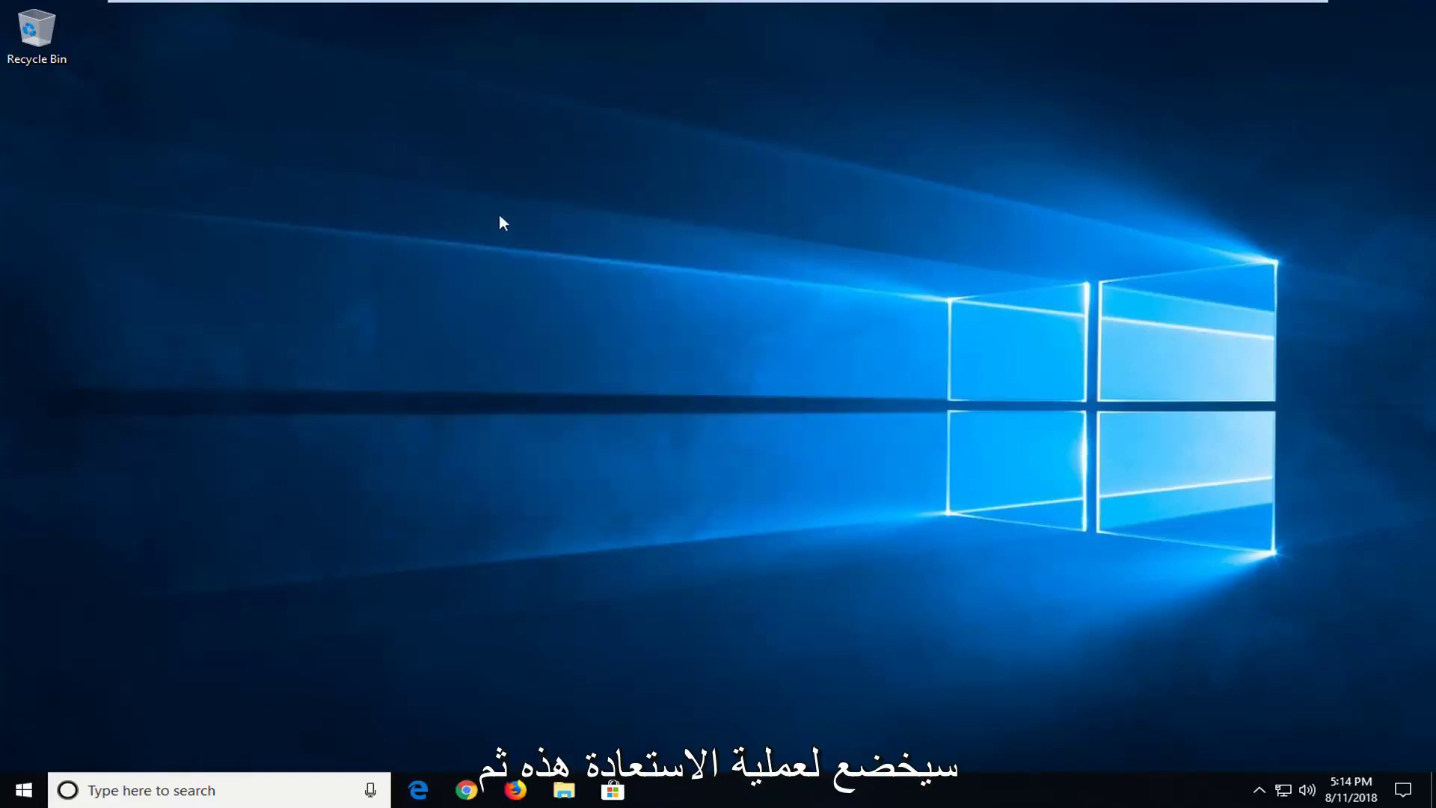
Step: Launch Command Prompt as administrator from the Start menu and approve the UAC prompt
left_click(22, 792)
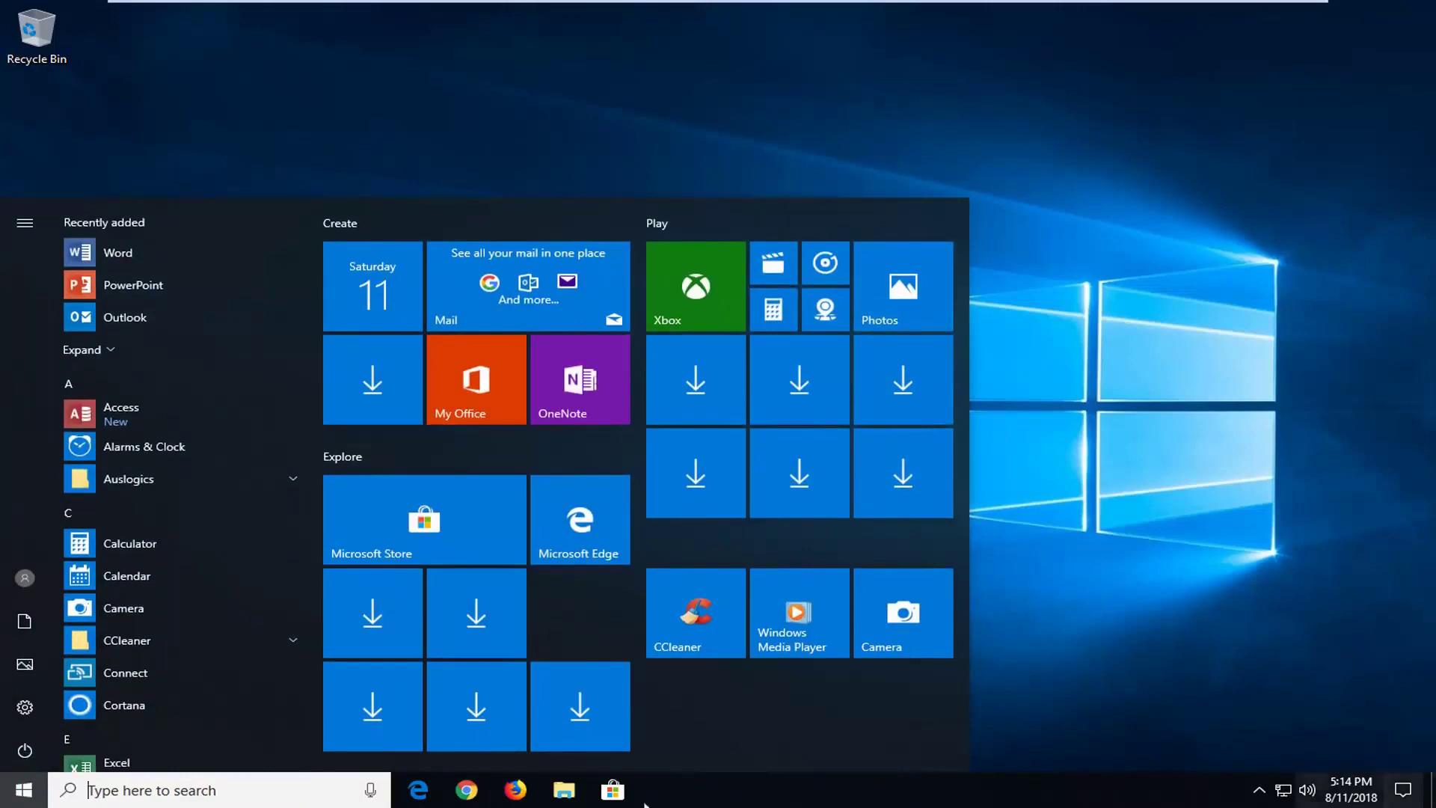
type("cmd")
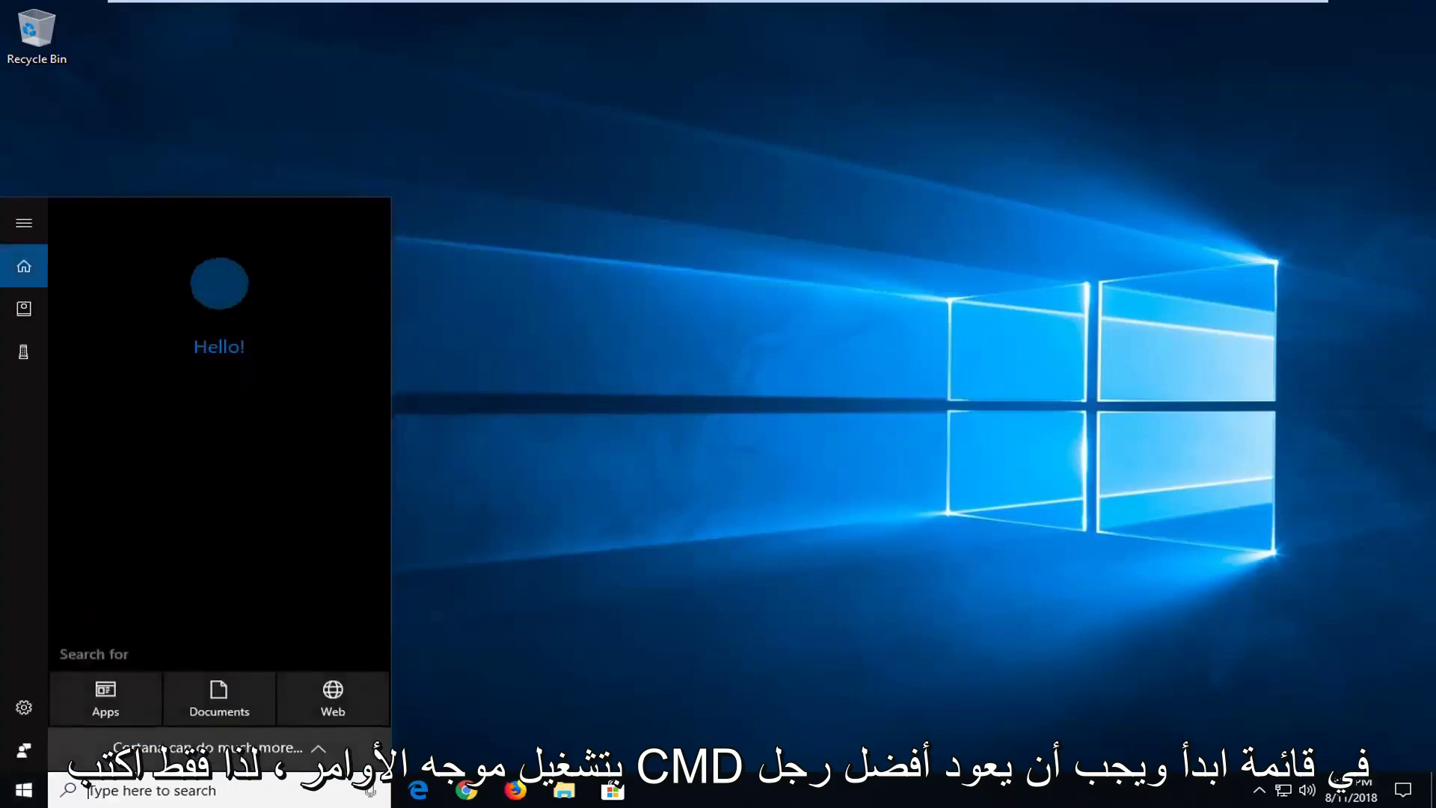
type("cmd")
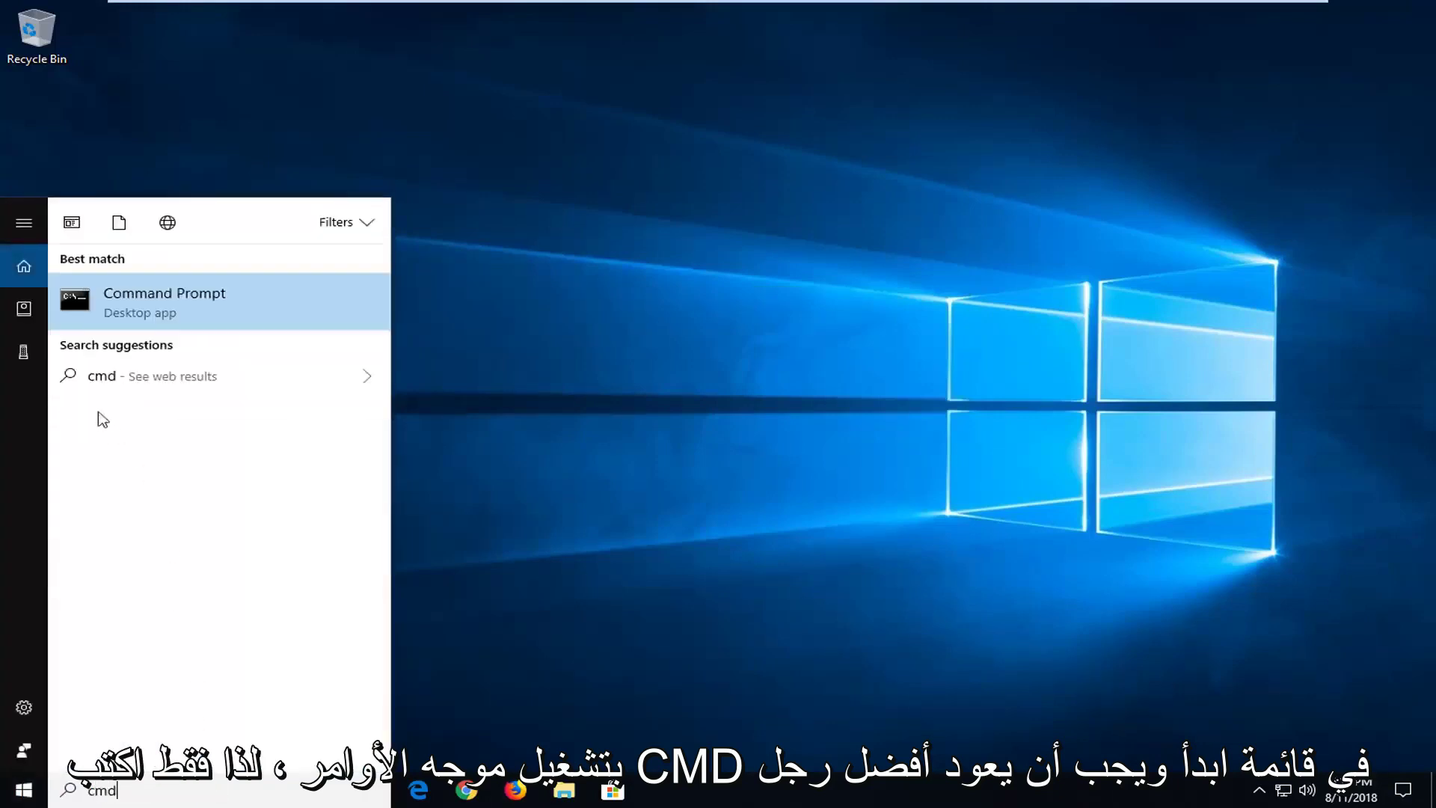
right_click(167, 302)
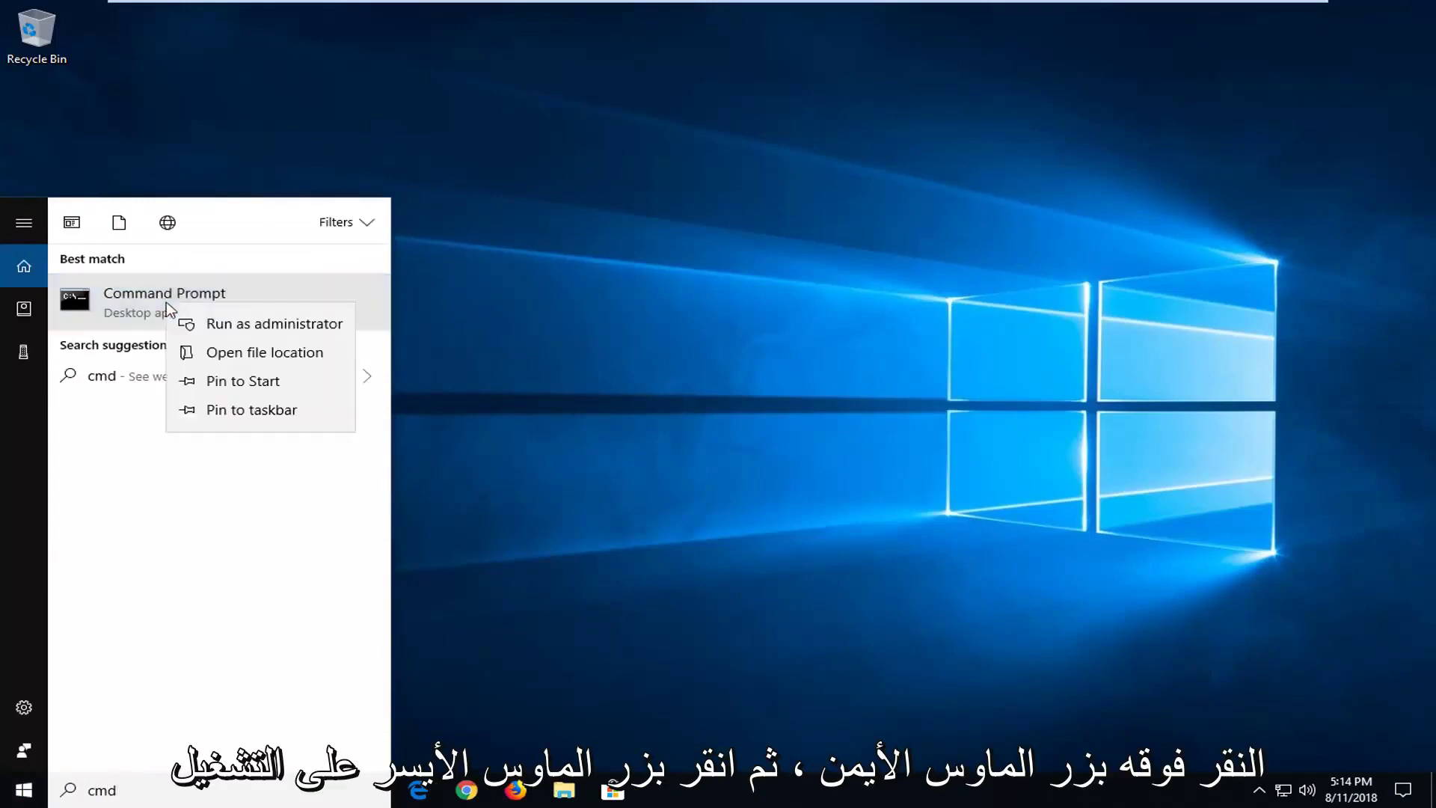
left_click(220, 326)
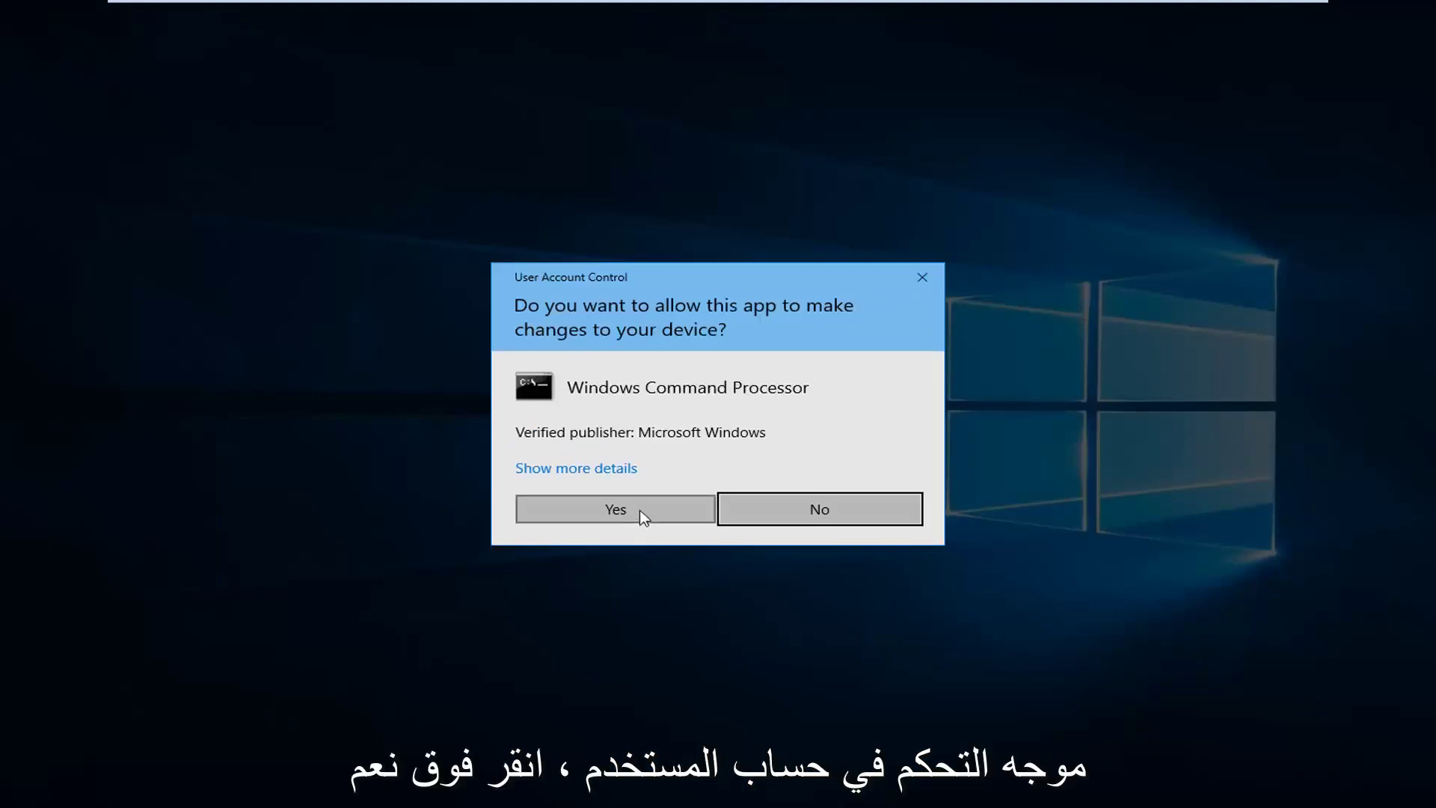
left_click(639, 510)
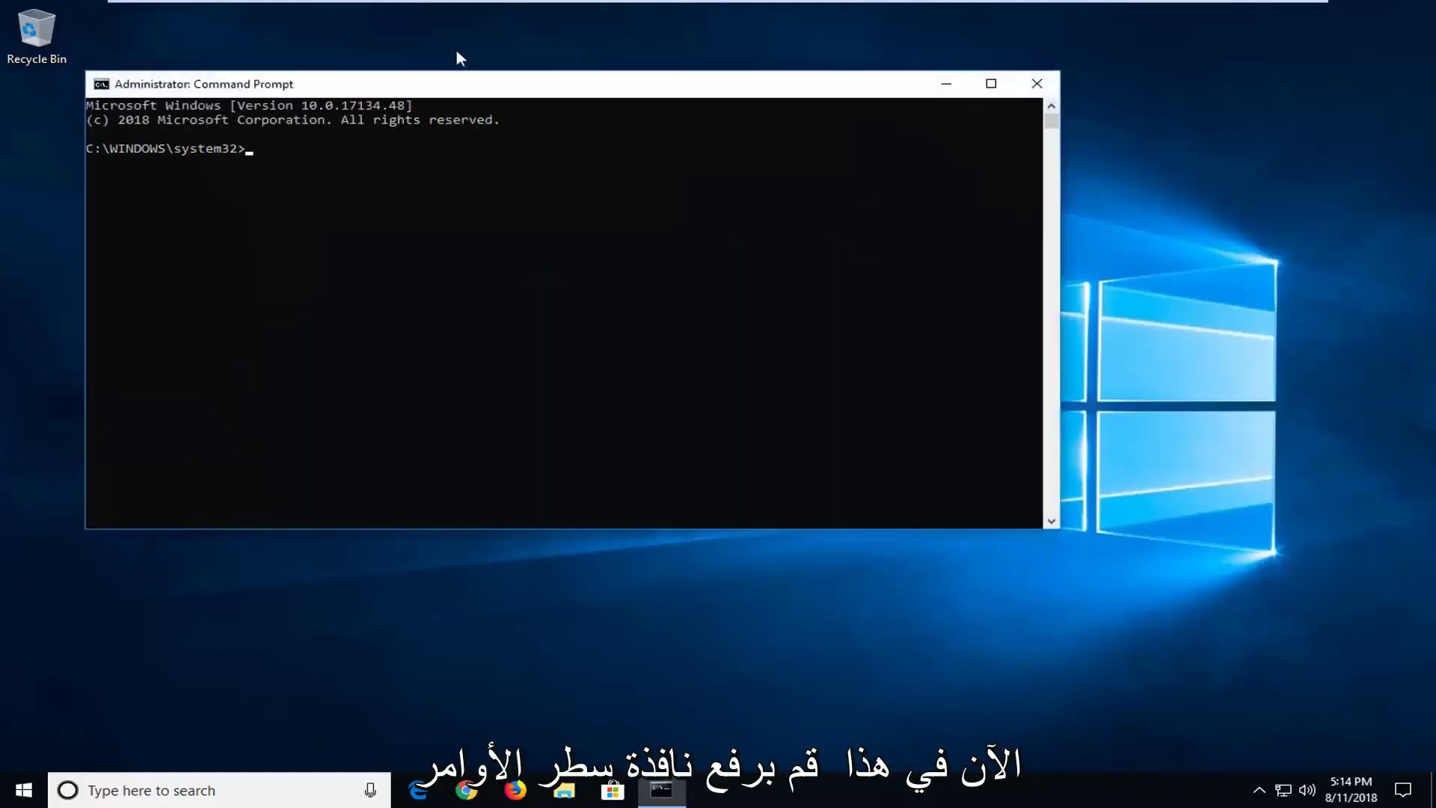
Step: Run Dism /Online /Cleanup-Image /RestoreHealth in the elevated Command Prompt
left_click_drag(514, 104, 636, 141)
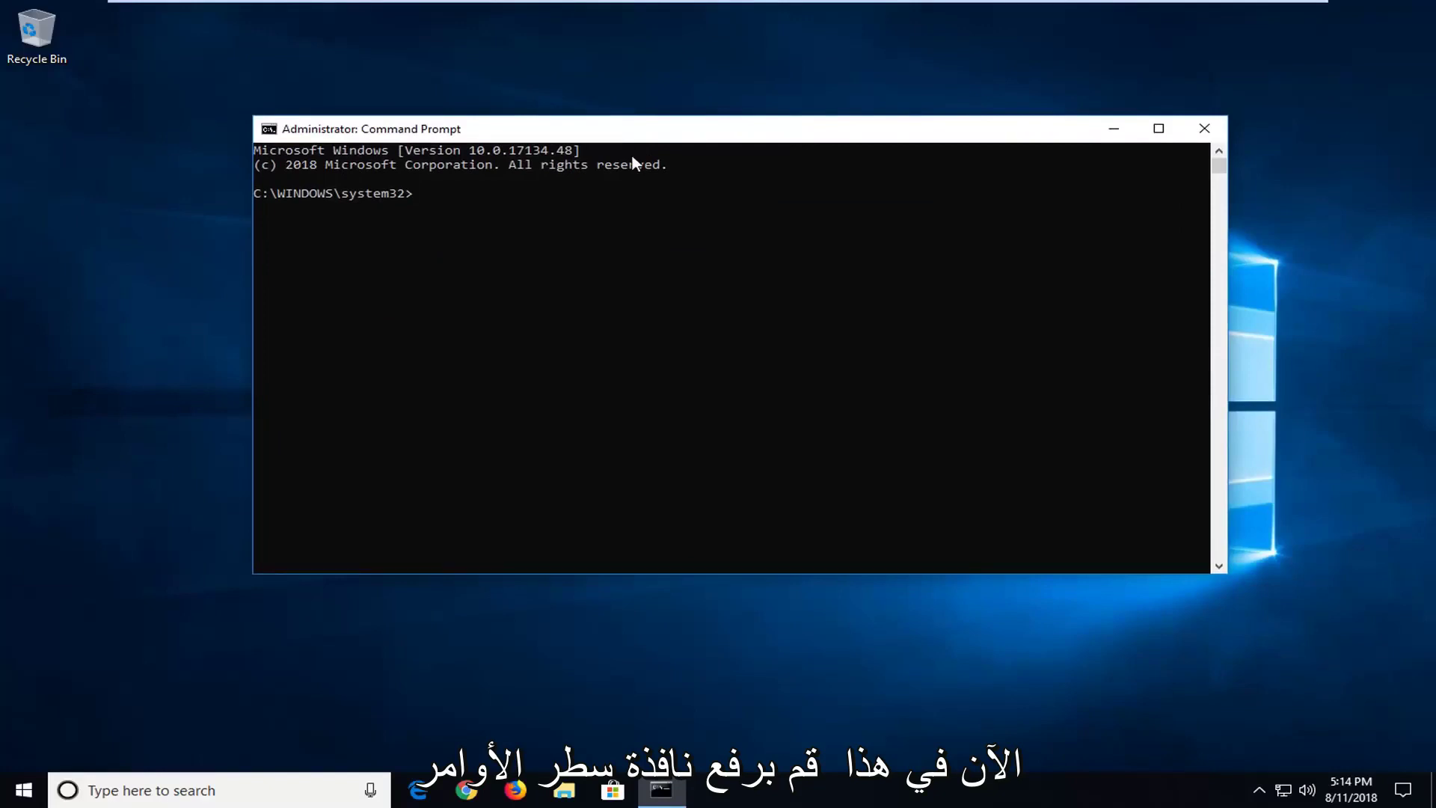
type("Dism")
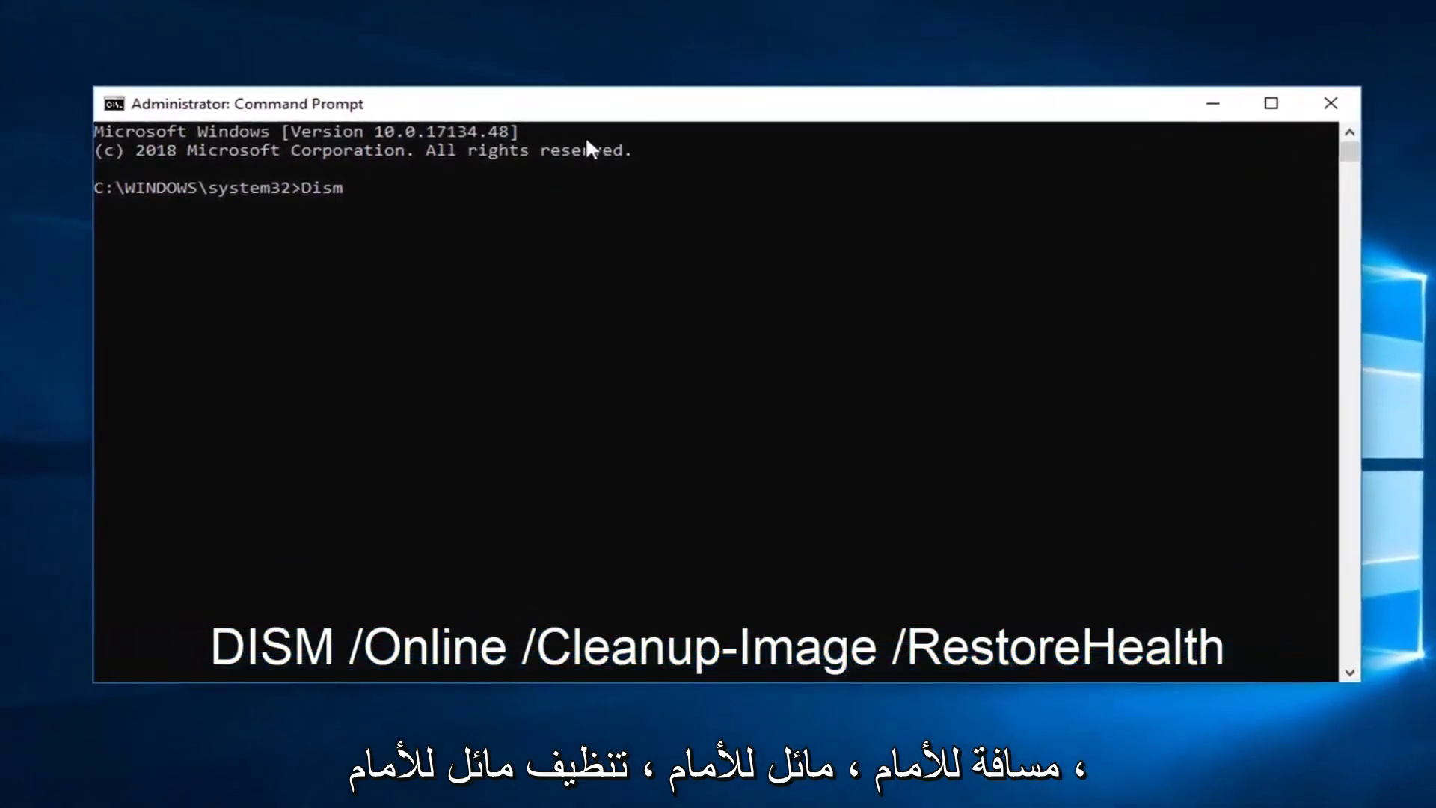
type(" /Online /Cleanup-Image /Re")
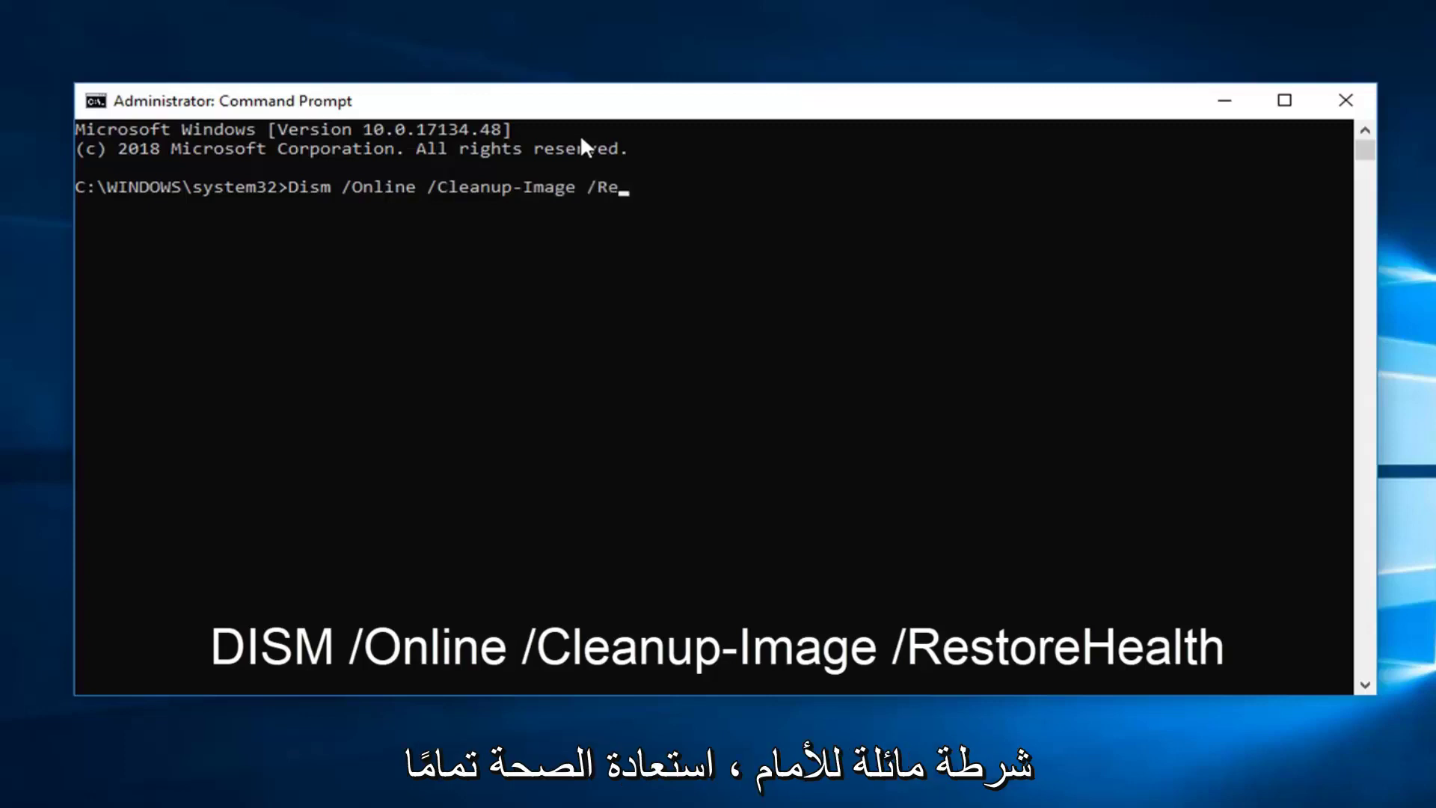
type("storeHealth")
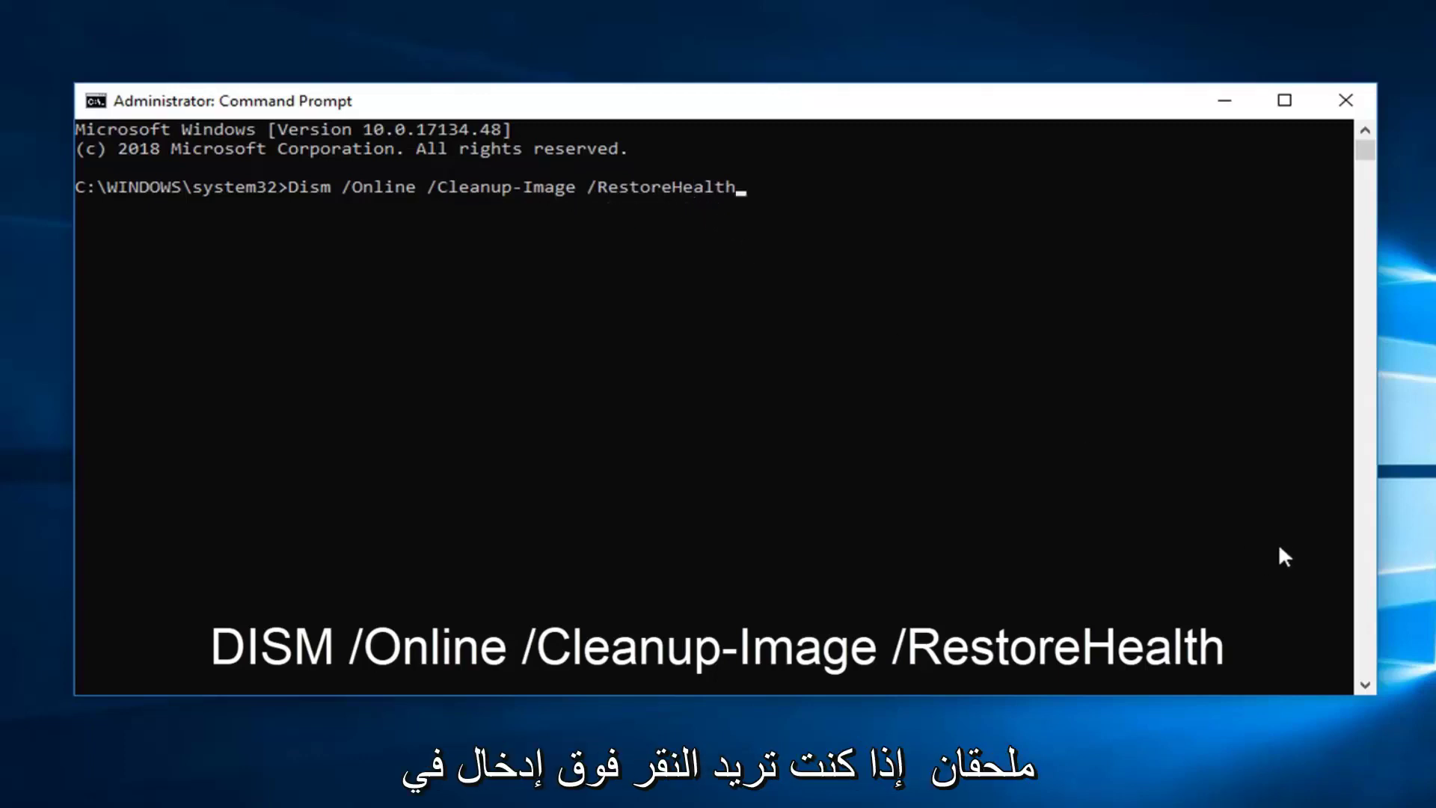
key("Return")
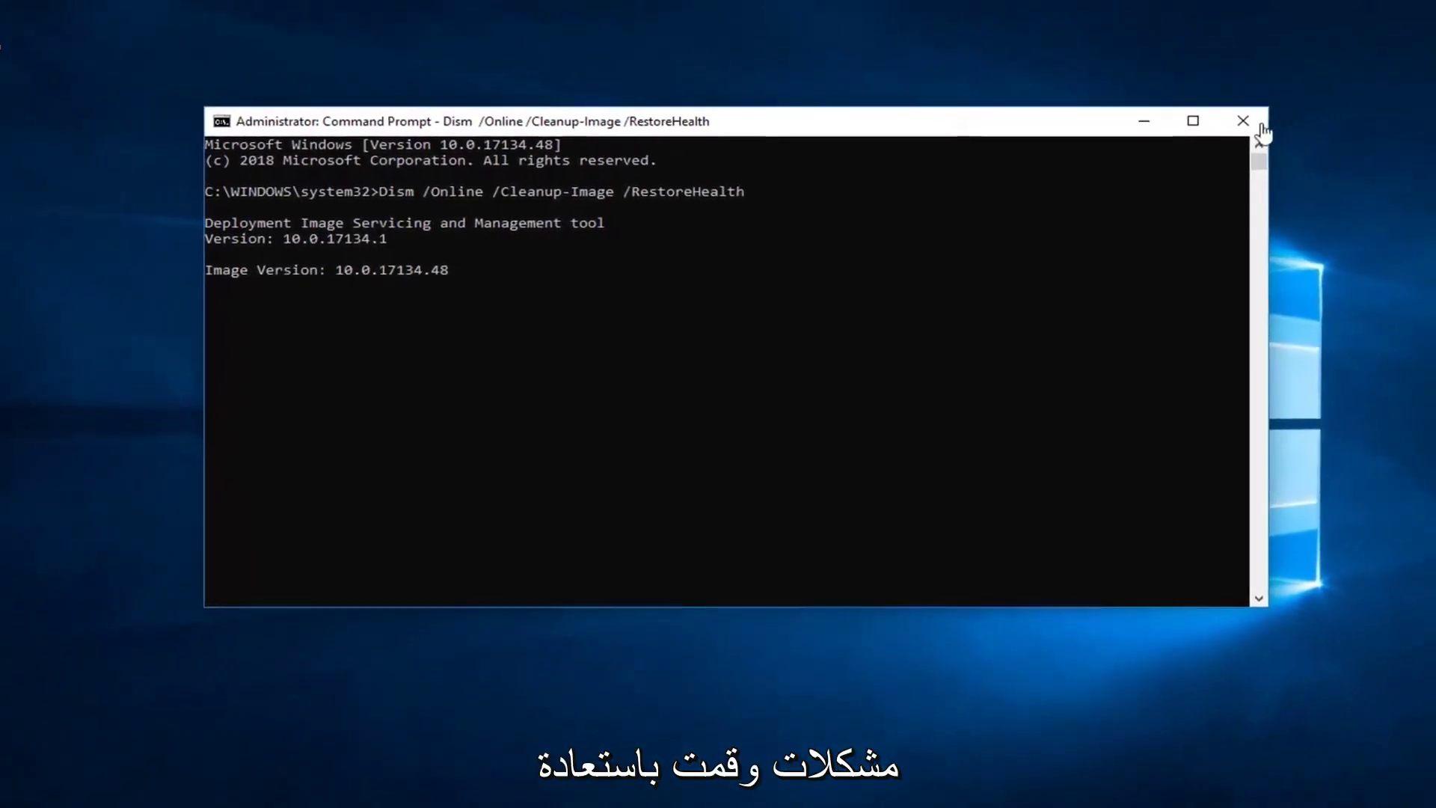
Step: Close Command Prompt and Google 'tweaking.com repair tool' in Chrome
left_click(1218, 125)
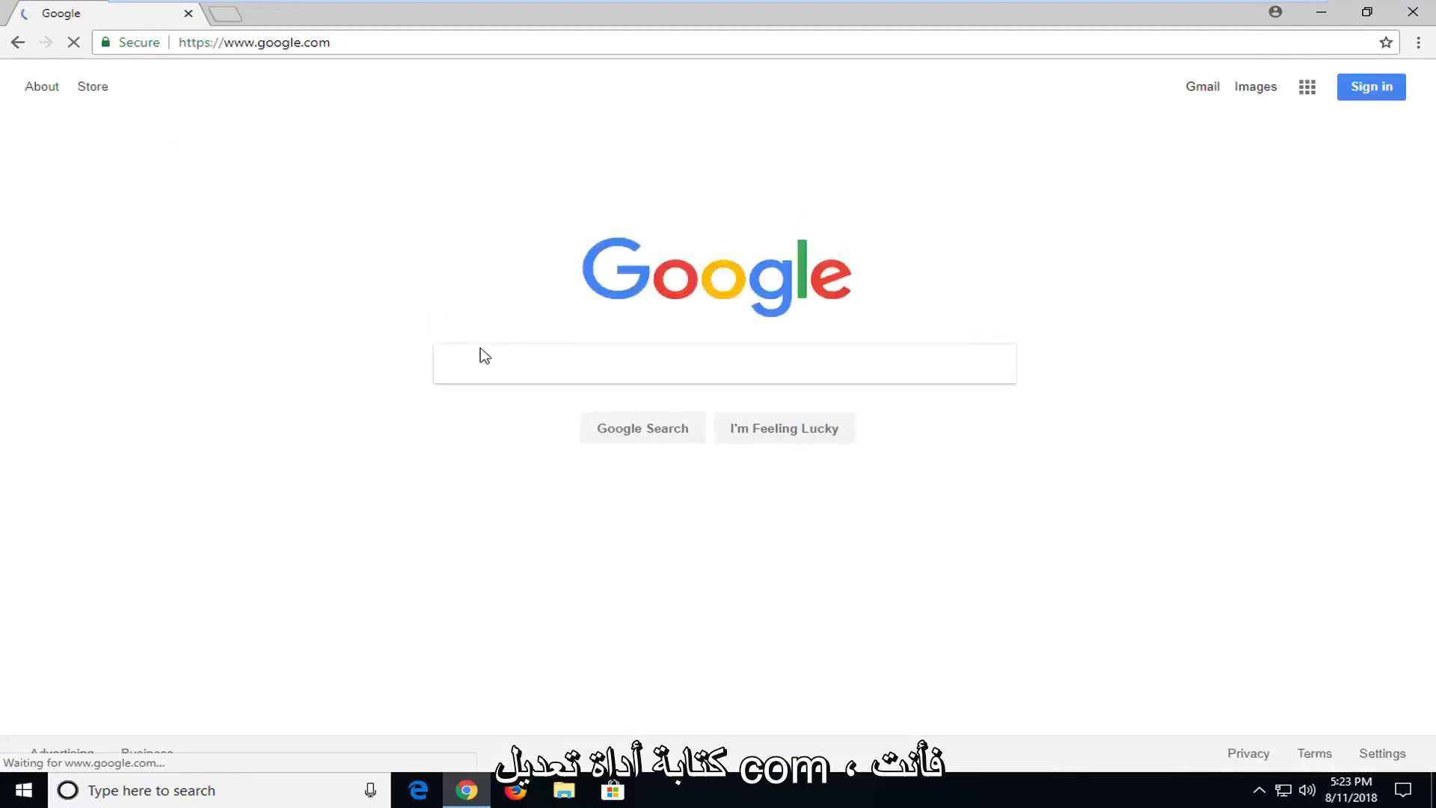
type("tweaking.com repair tool")
key("Return")
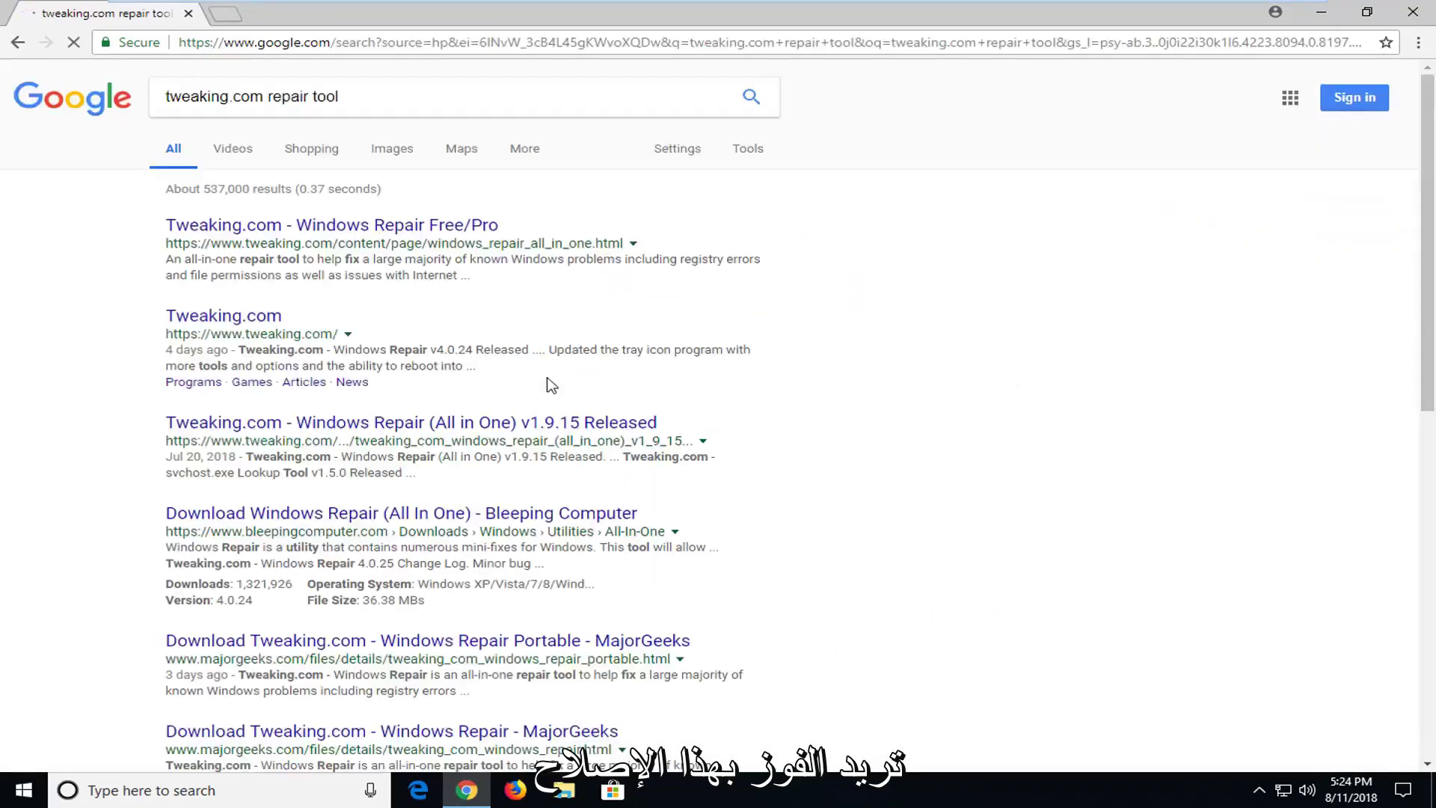
Step: Open the 'Tweaking.com - Windows Repair Free/Pro' search result
left_click(382, 232)
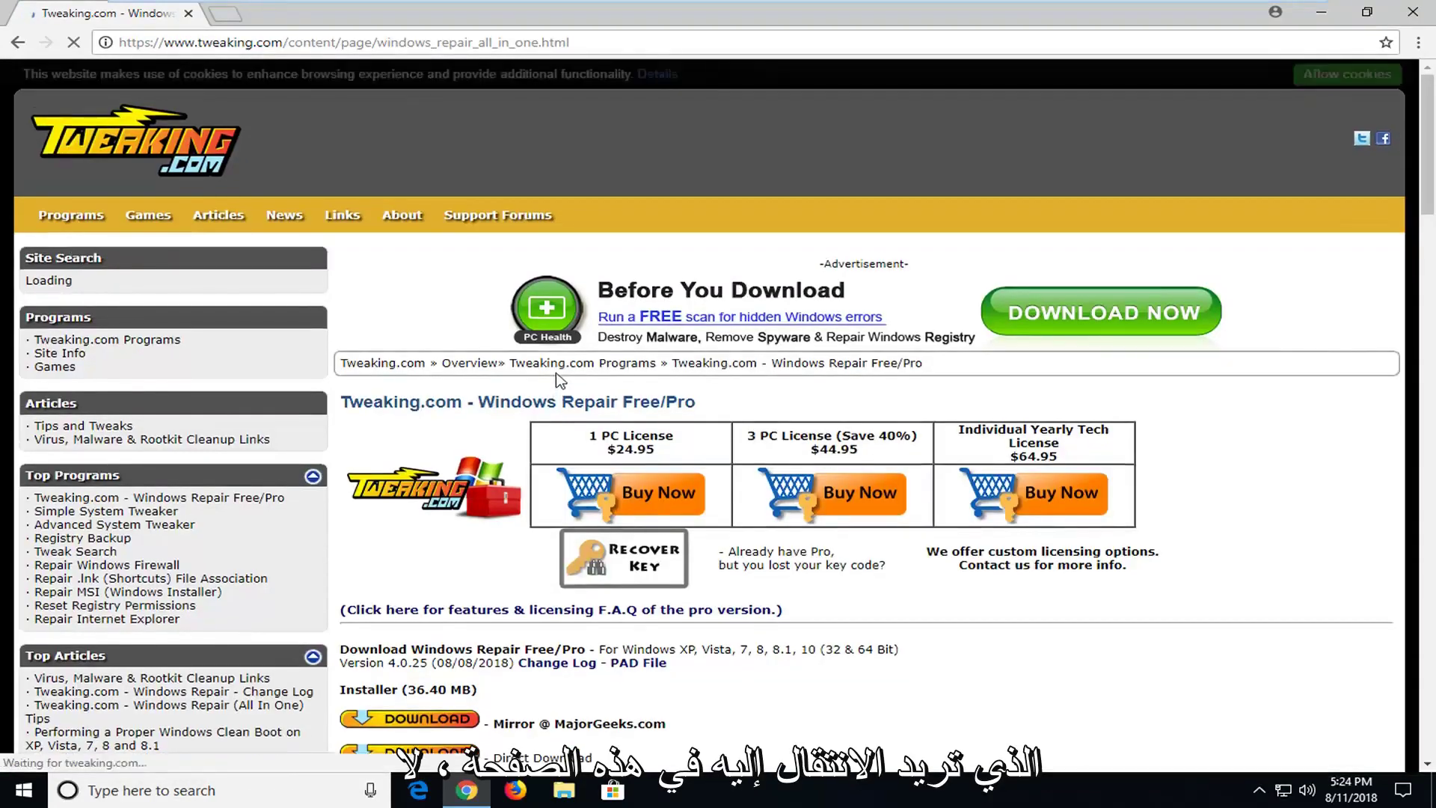
scroll(643, 470, "down", 1)
scroll(642, 469, "down", 1)
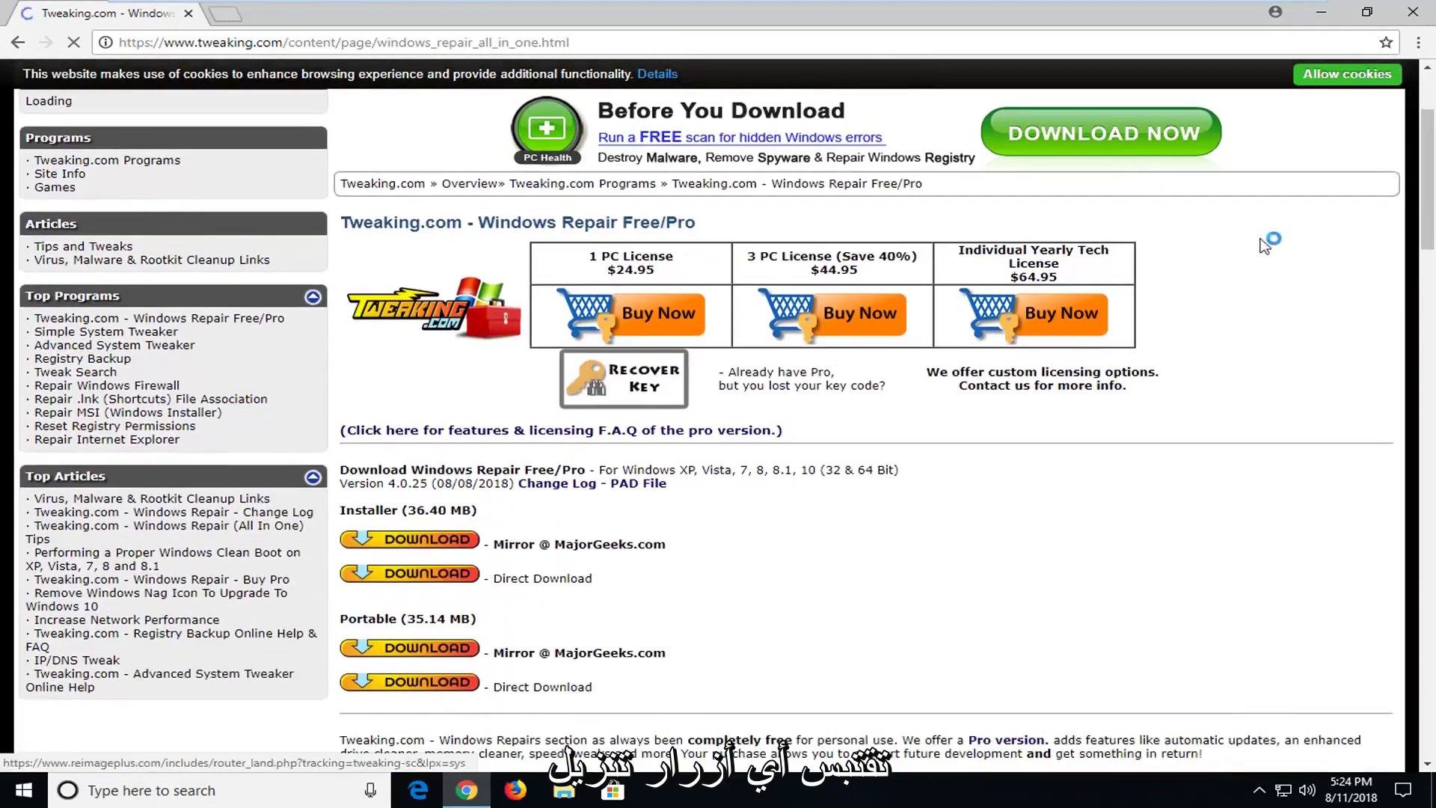
scroll(516, 410, "down", 1)
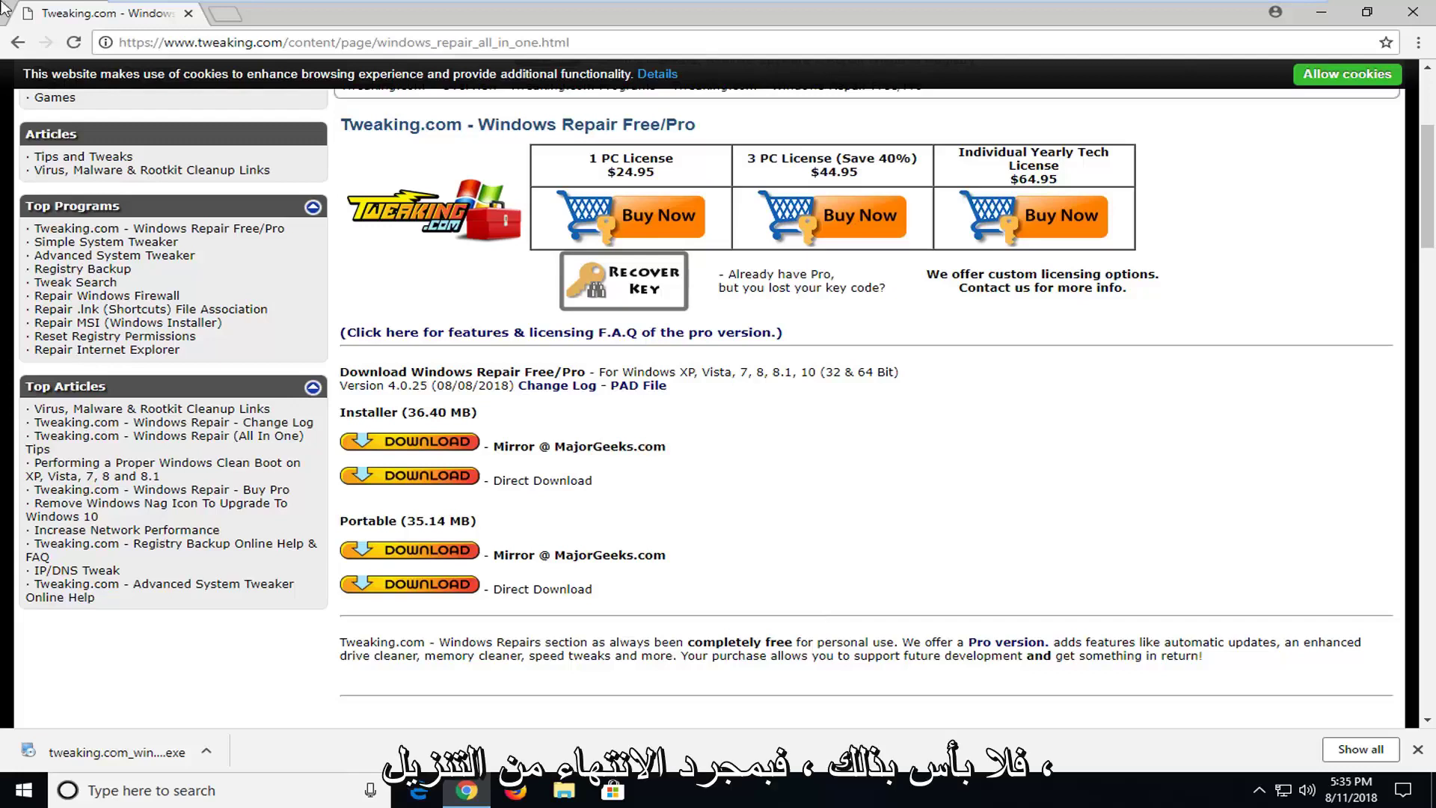
Step: Install Windows Repair 4.0.25 with default folder, shortcuts, desktop icon and launch options
left_click(143, 750)
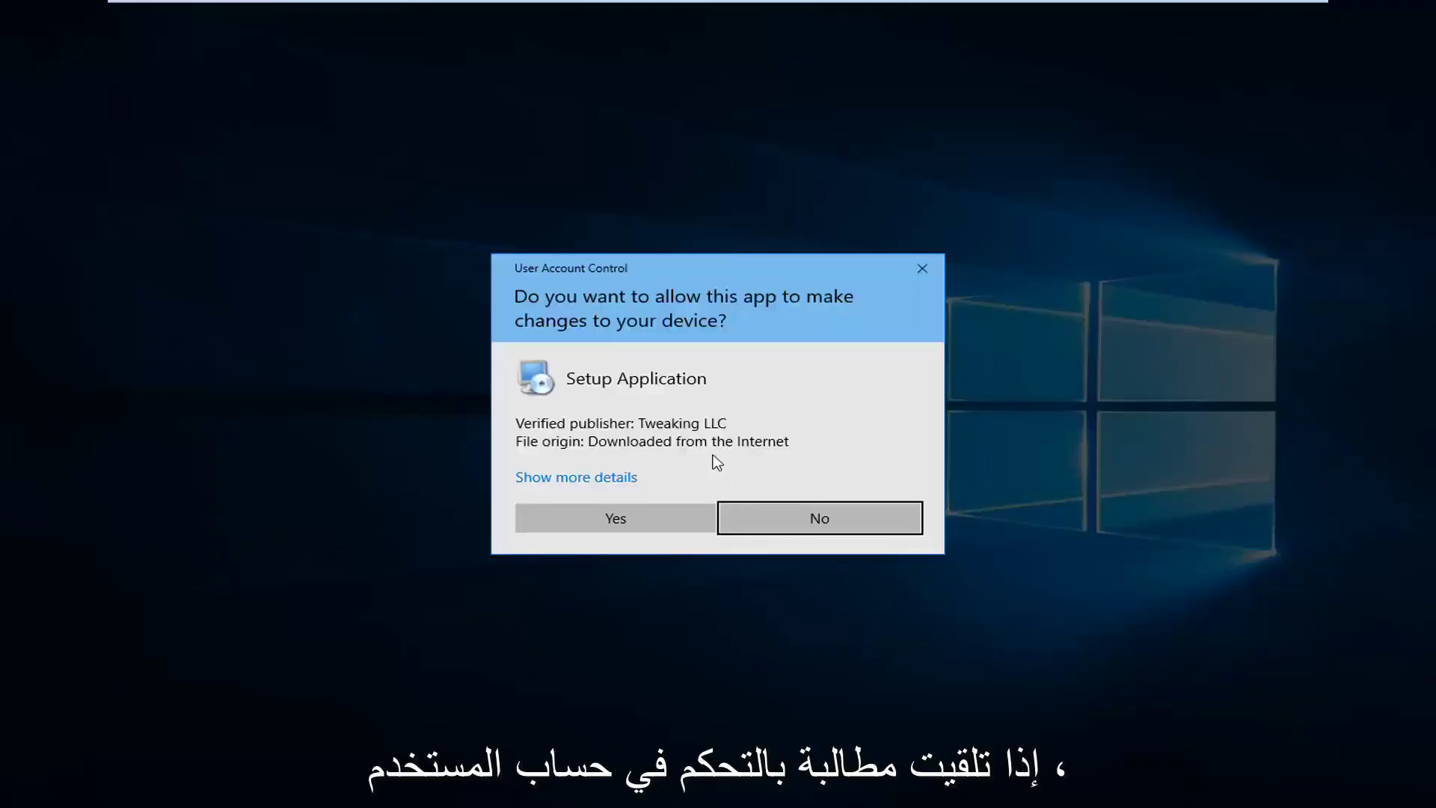
left_click(631, 519)
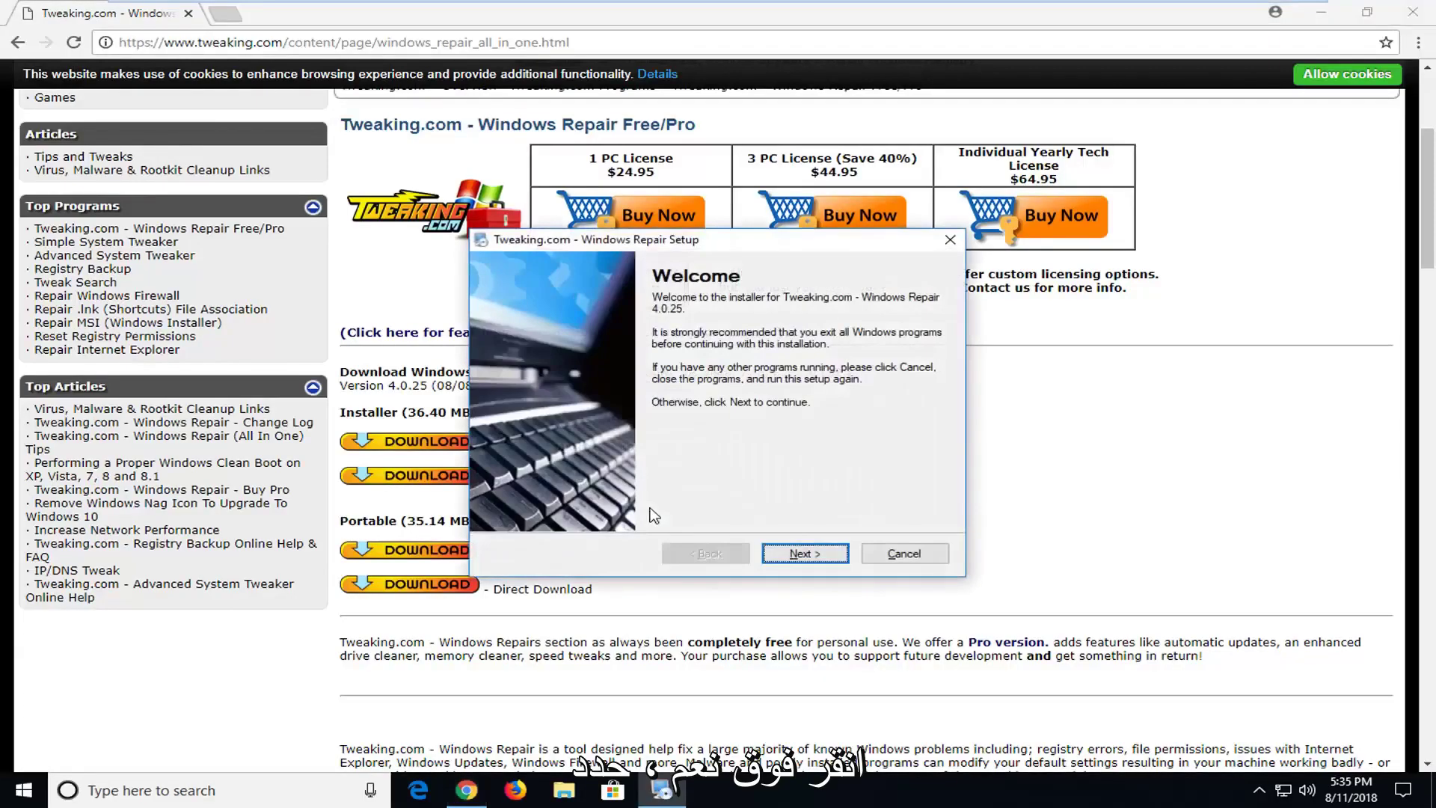
left_click(839, 559)
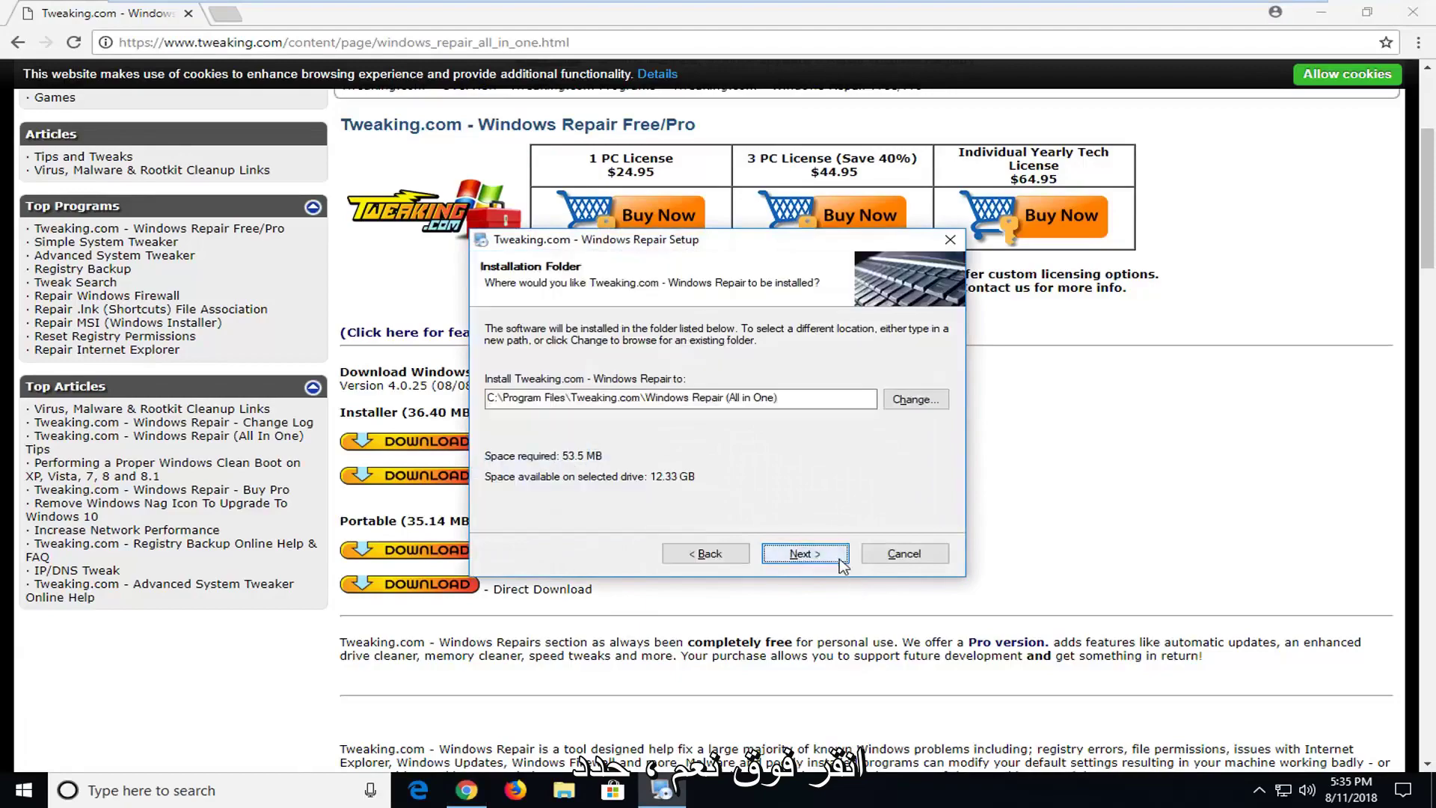
left_click(824, 555)
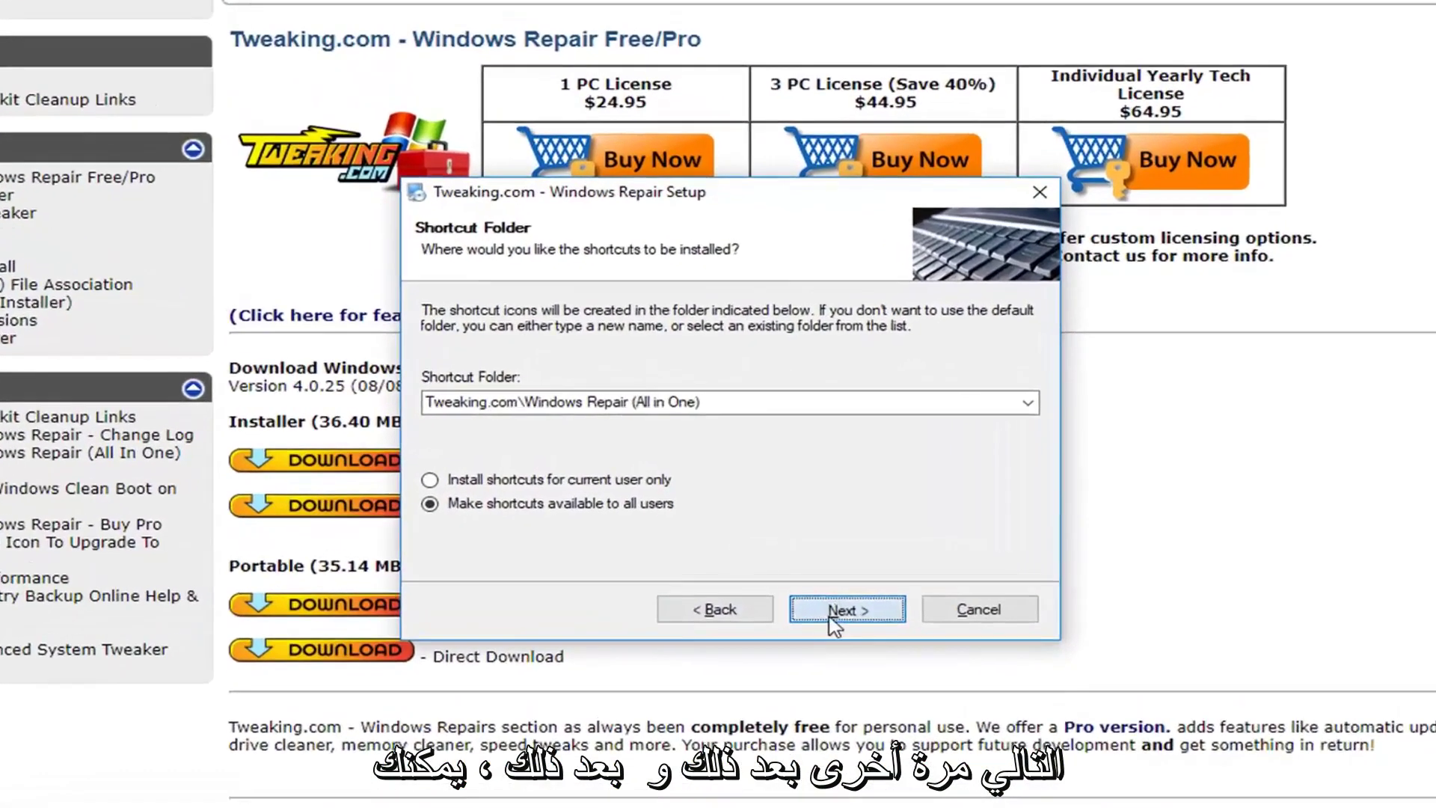
left_click(793, 558)
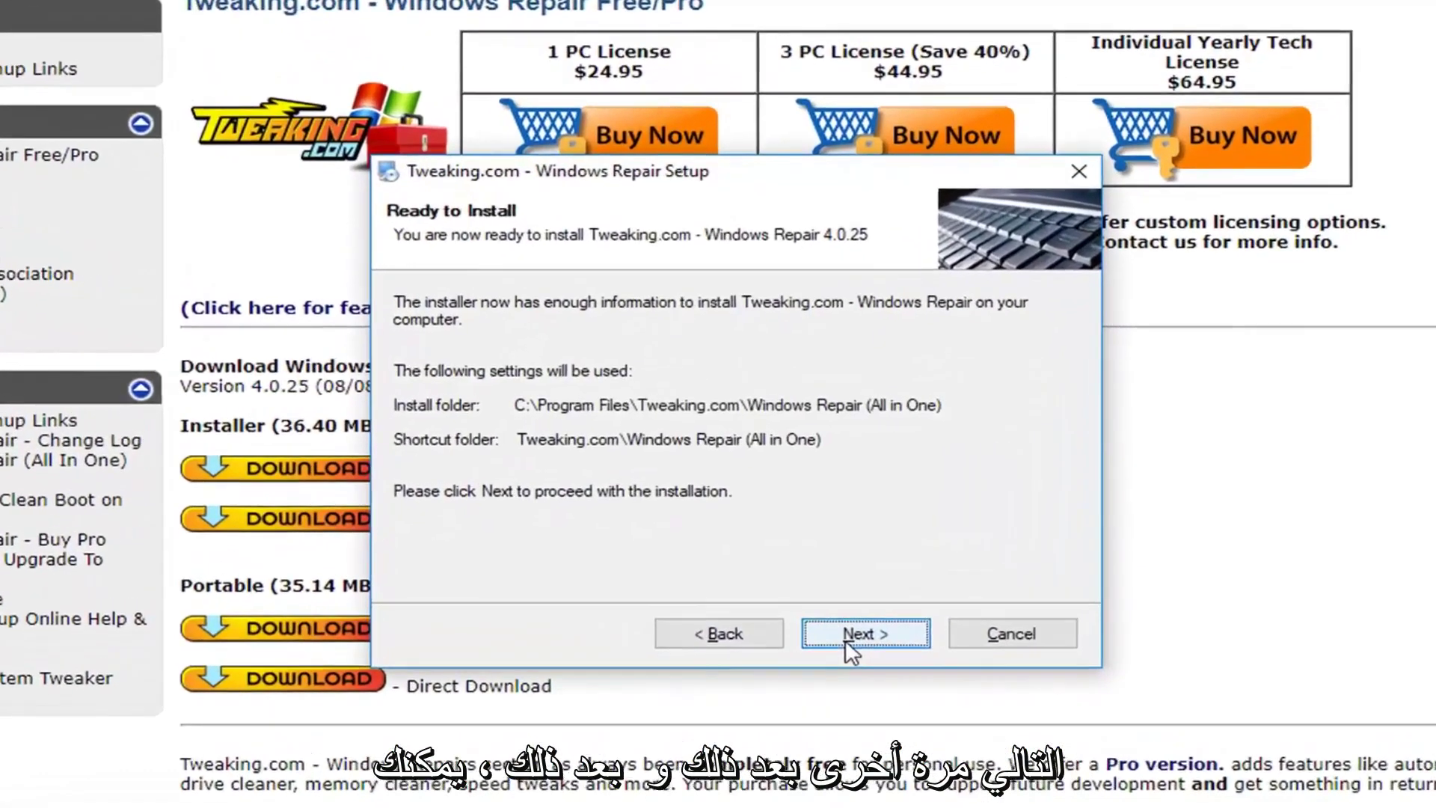
left_click(852, 639)
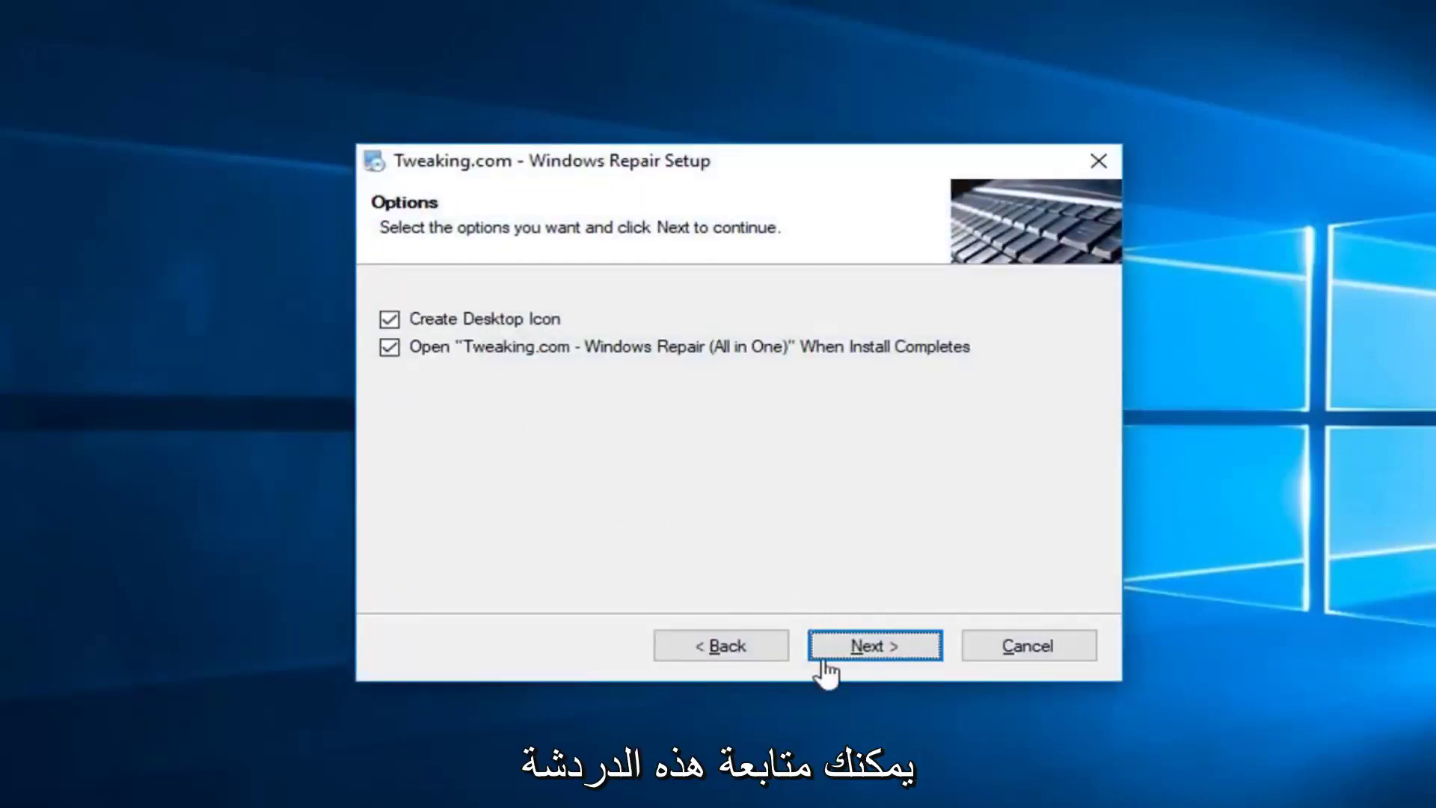
left_click(859, 651)
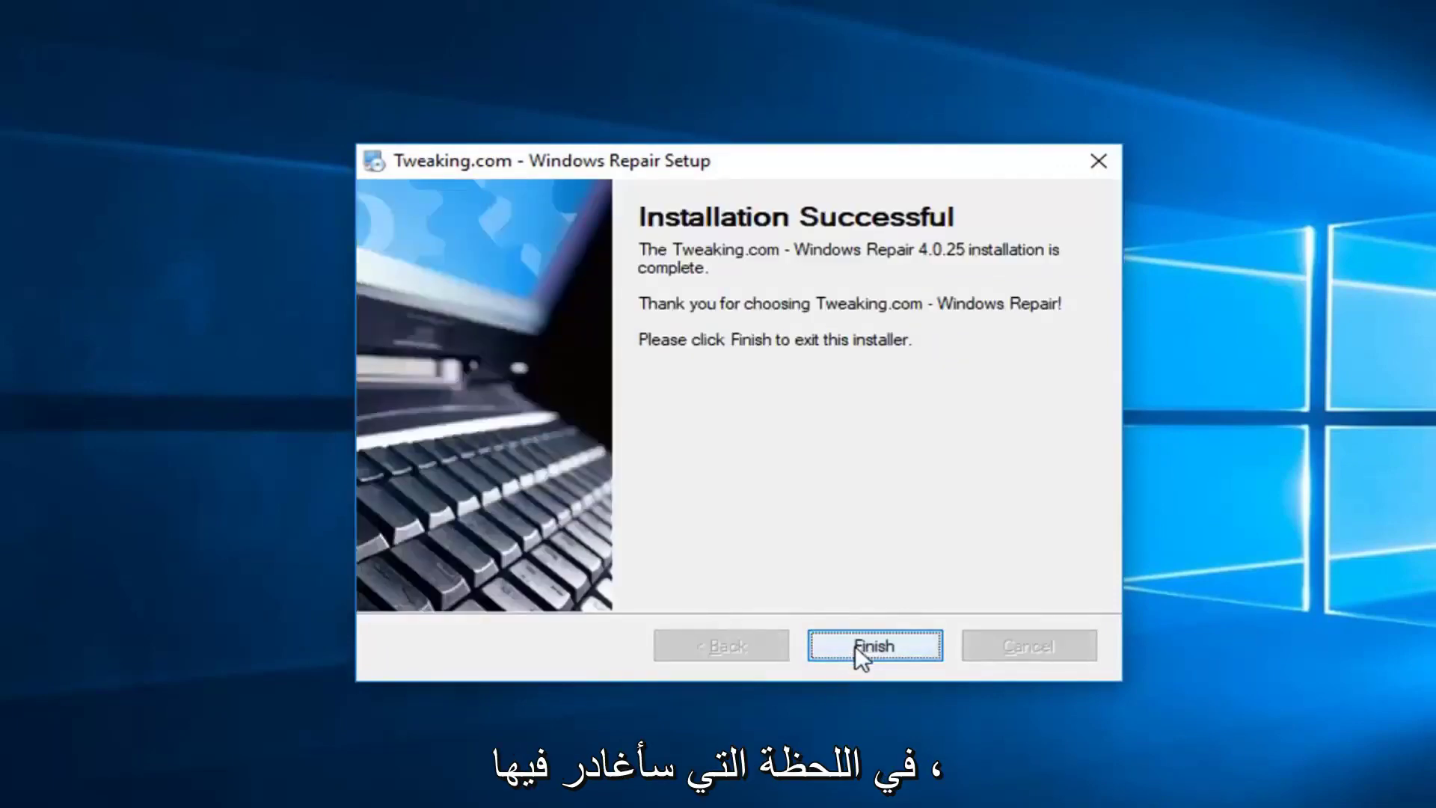
Step: Exit the completed installer so Windows Repair launches and shows its EULA
left_click(855, 644)
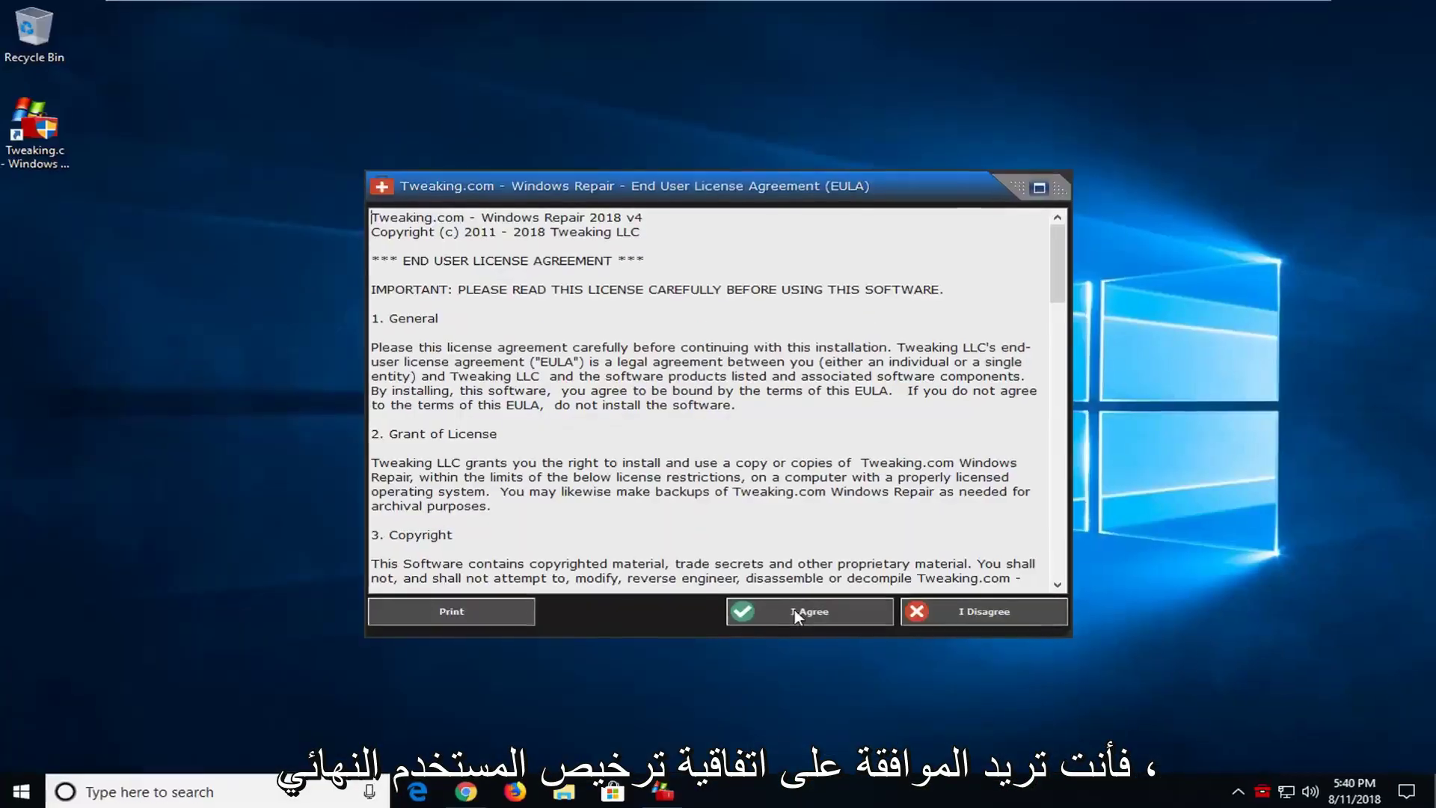
Step: Accept the Windows Repair license and open the Repairs - Main list with all 43 repairs
left_click(794, 609)
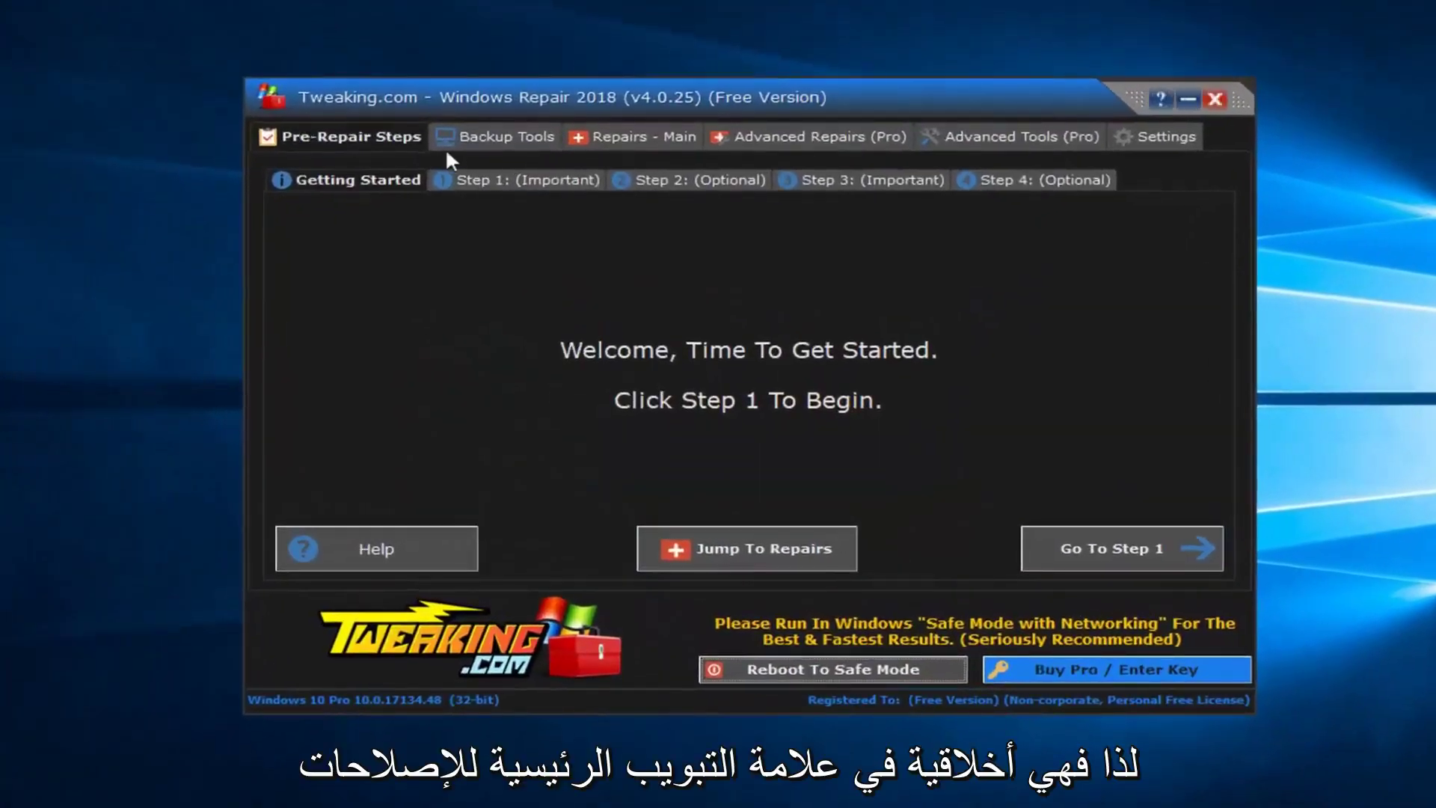
left_click(628, 136)
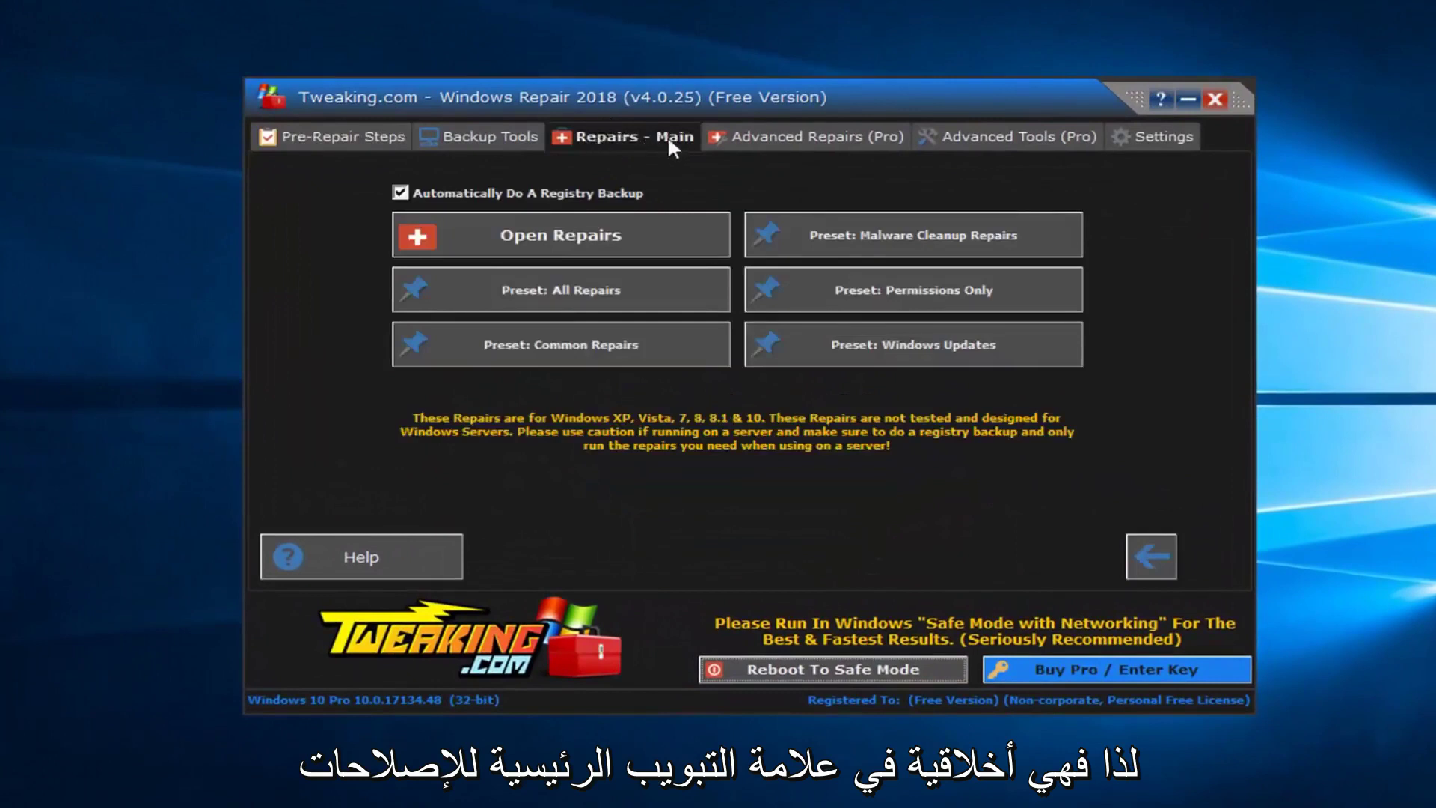
left_click(533, 225)
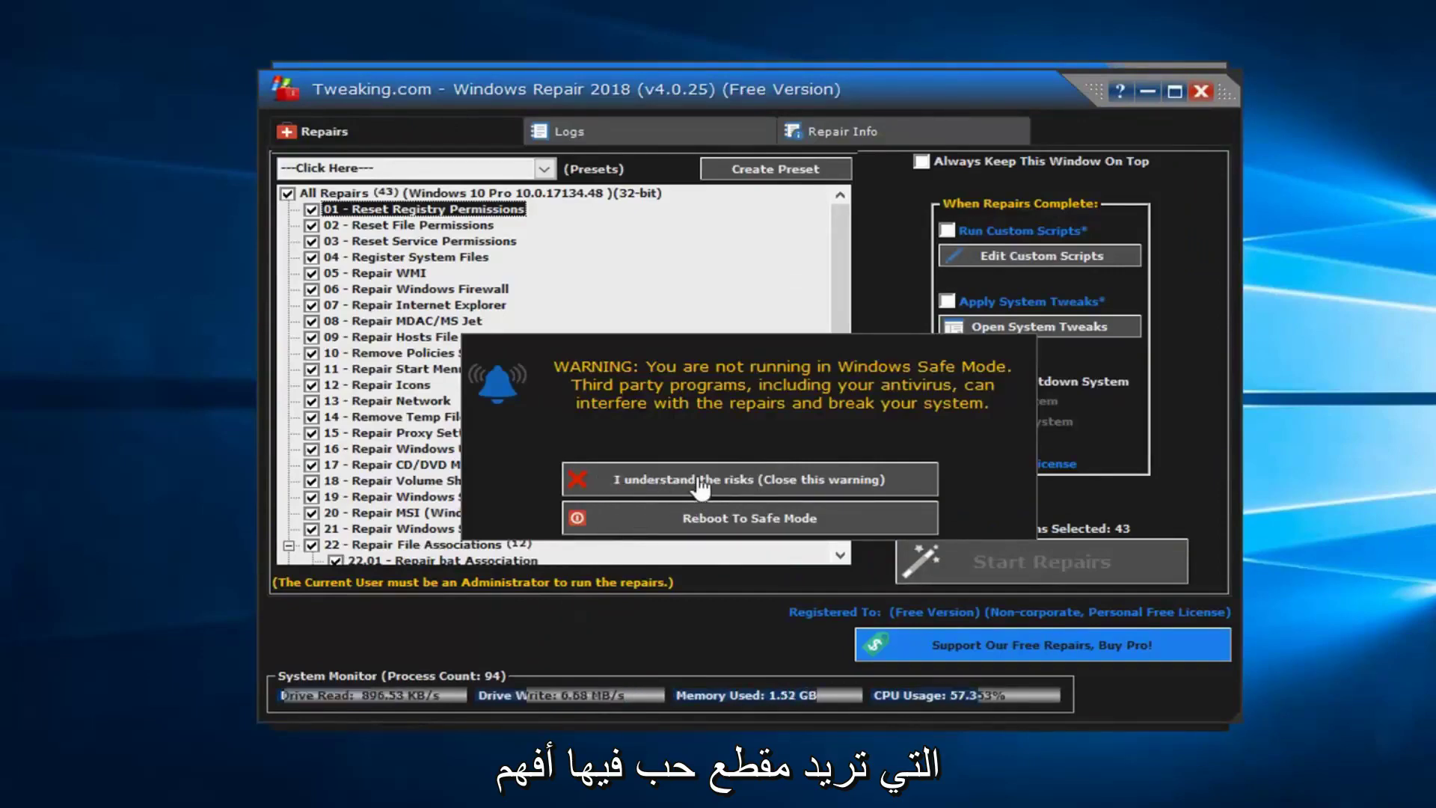
Step: Close the Safe Mode warning by choosing 'I understand the risks'
left_click(705, 485)
scroll(550, 379, "down", 2)
scroll(505, 427, "up", 2)
scroll(370, 482, "down", 6)
scroll(355, 506, "down", 2)
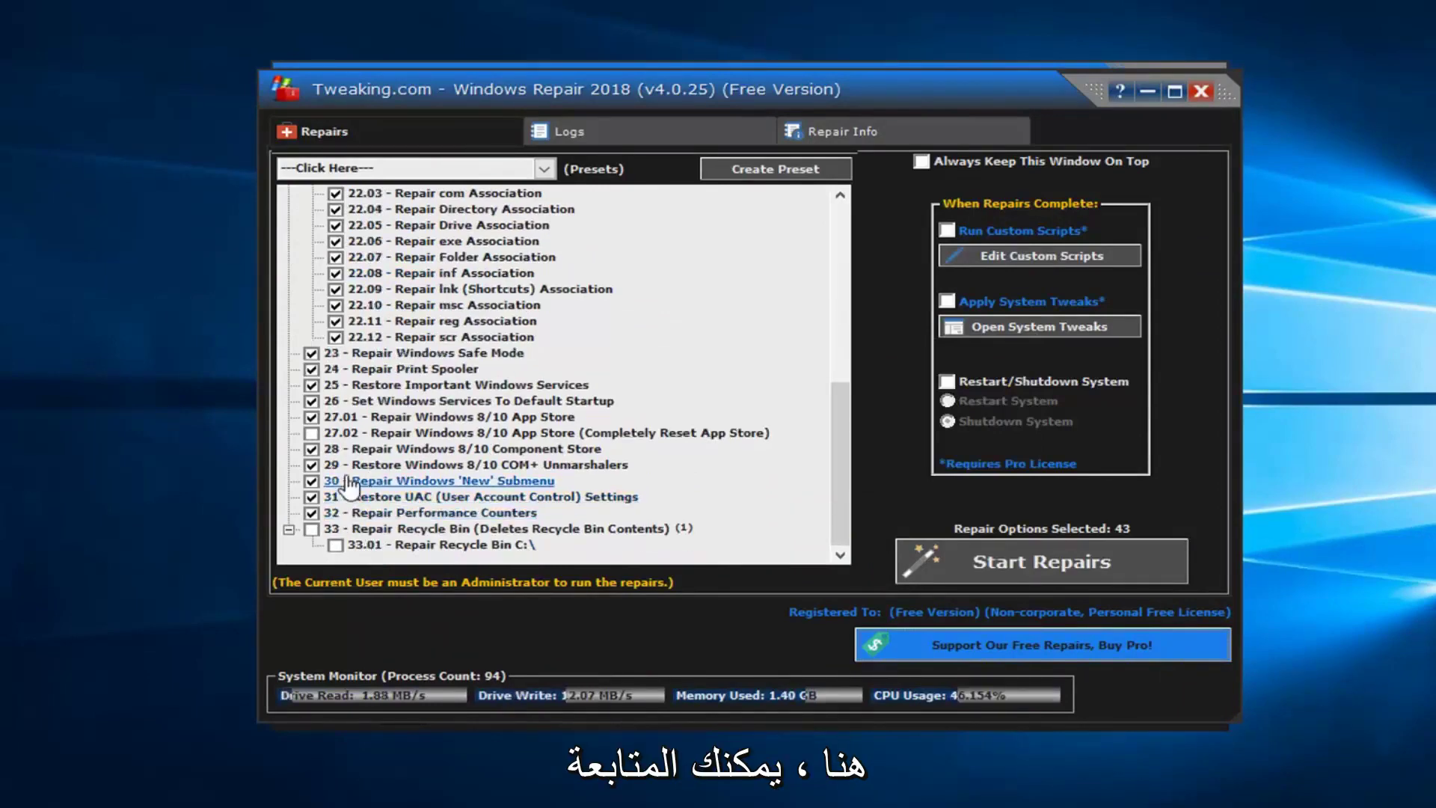
scroll(353, 499, "down", 1)
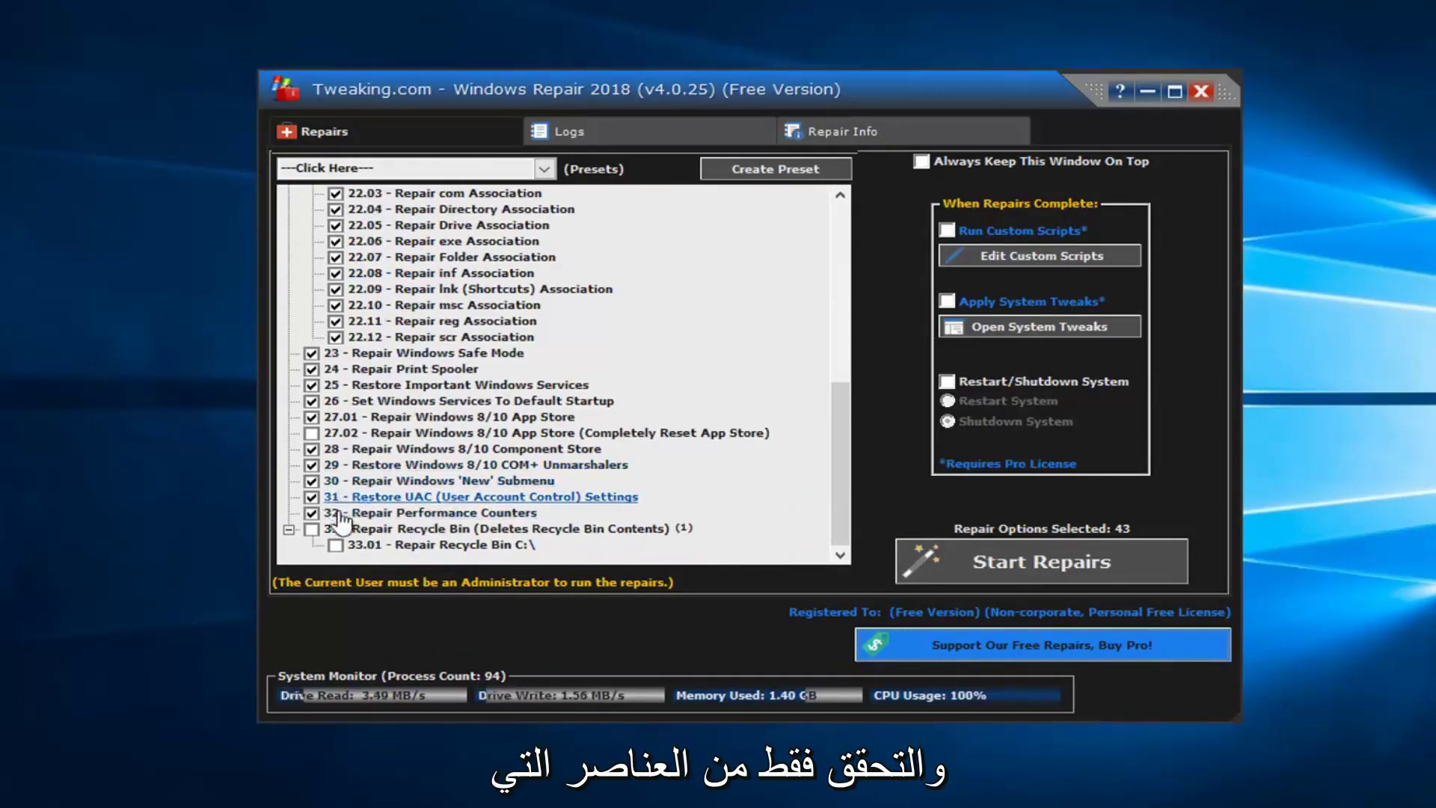
scroll(359, 507, "up", 5)
scroll(388, 332, "up", 2)
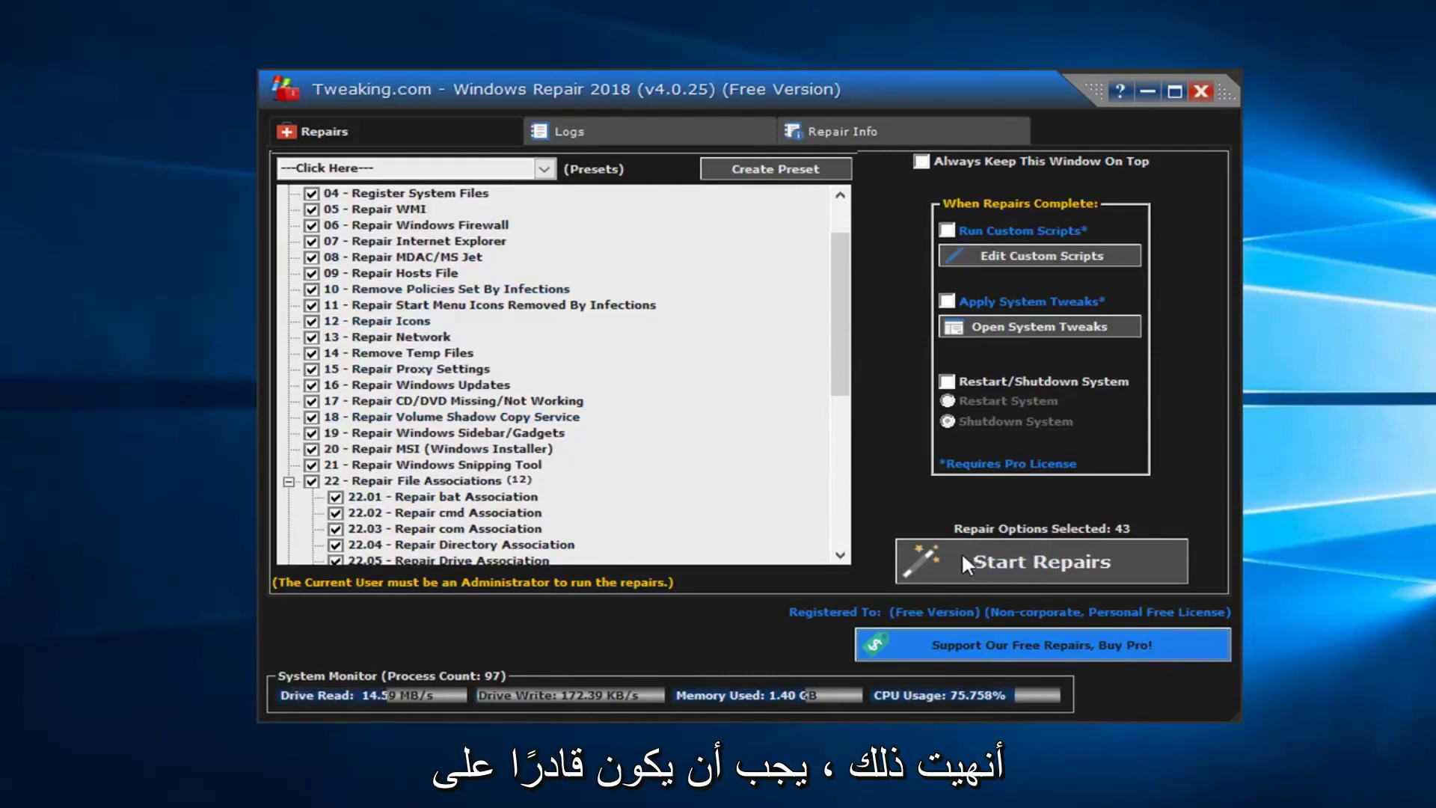
Step: Launch the 43 selected repairs with Start Repairs
left_click(965, 552)
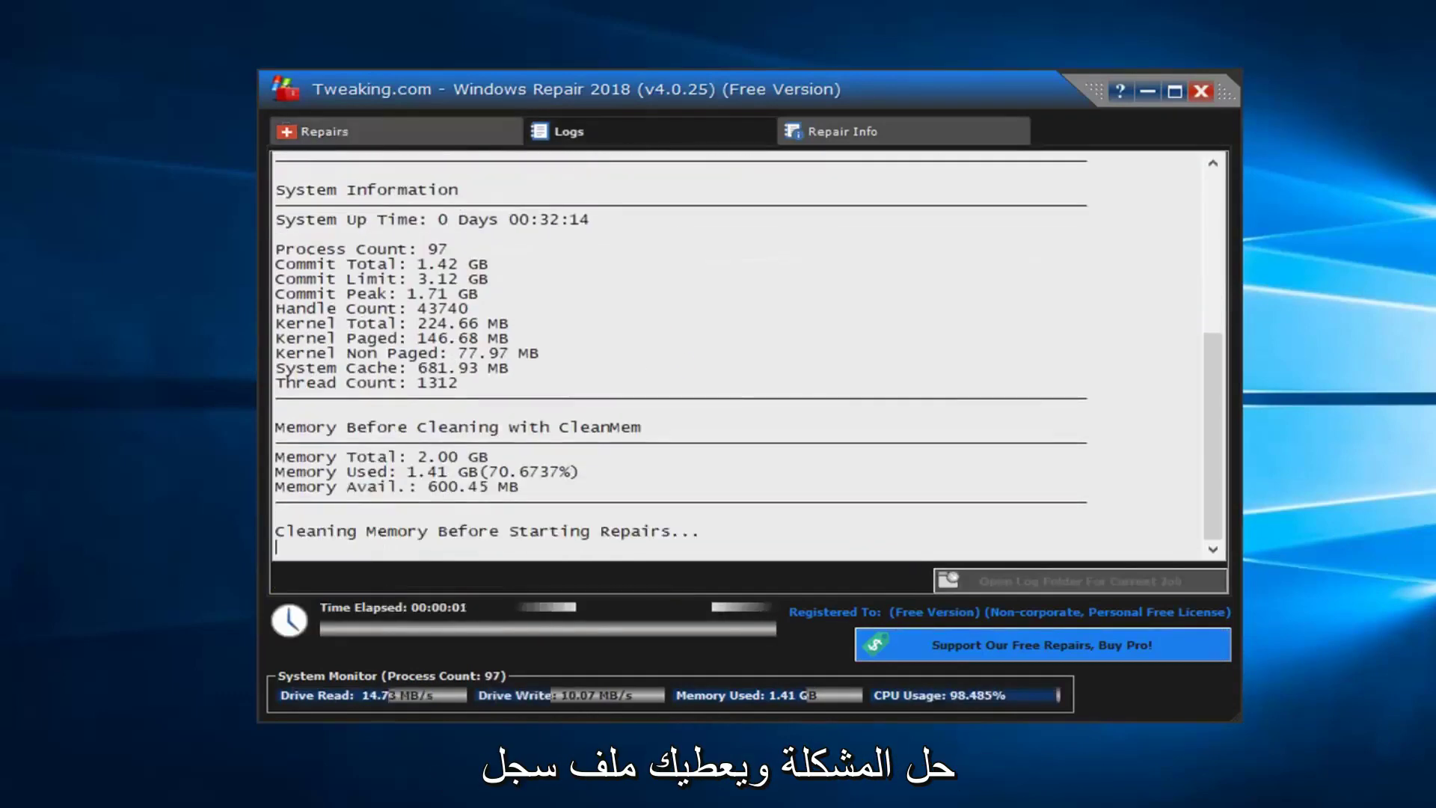